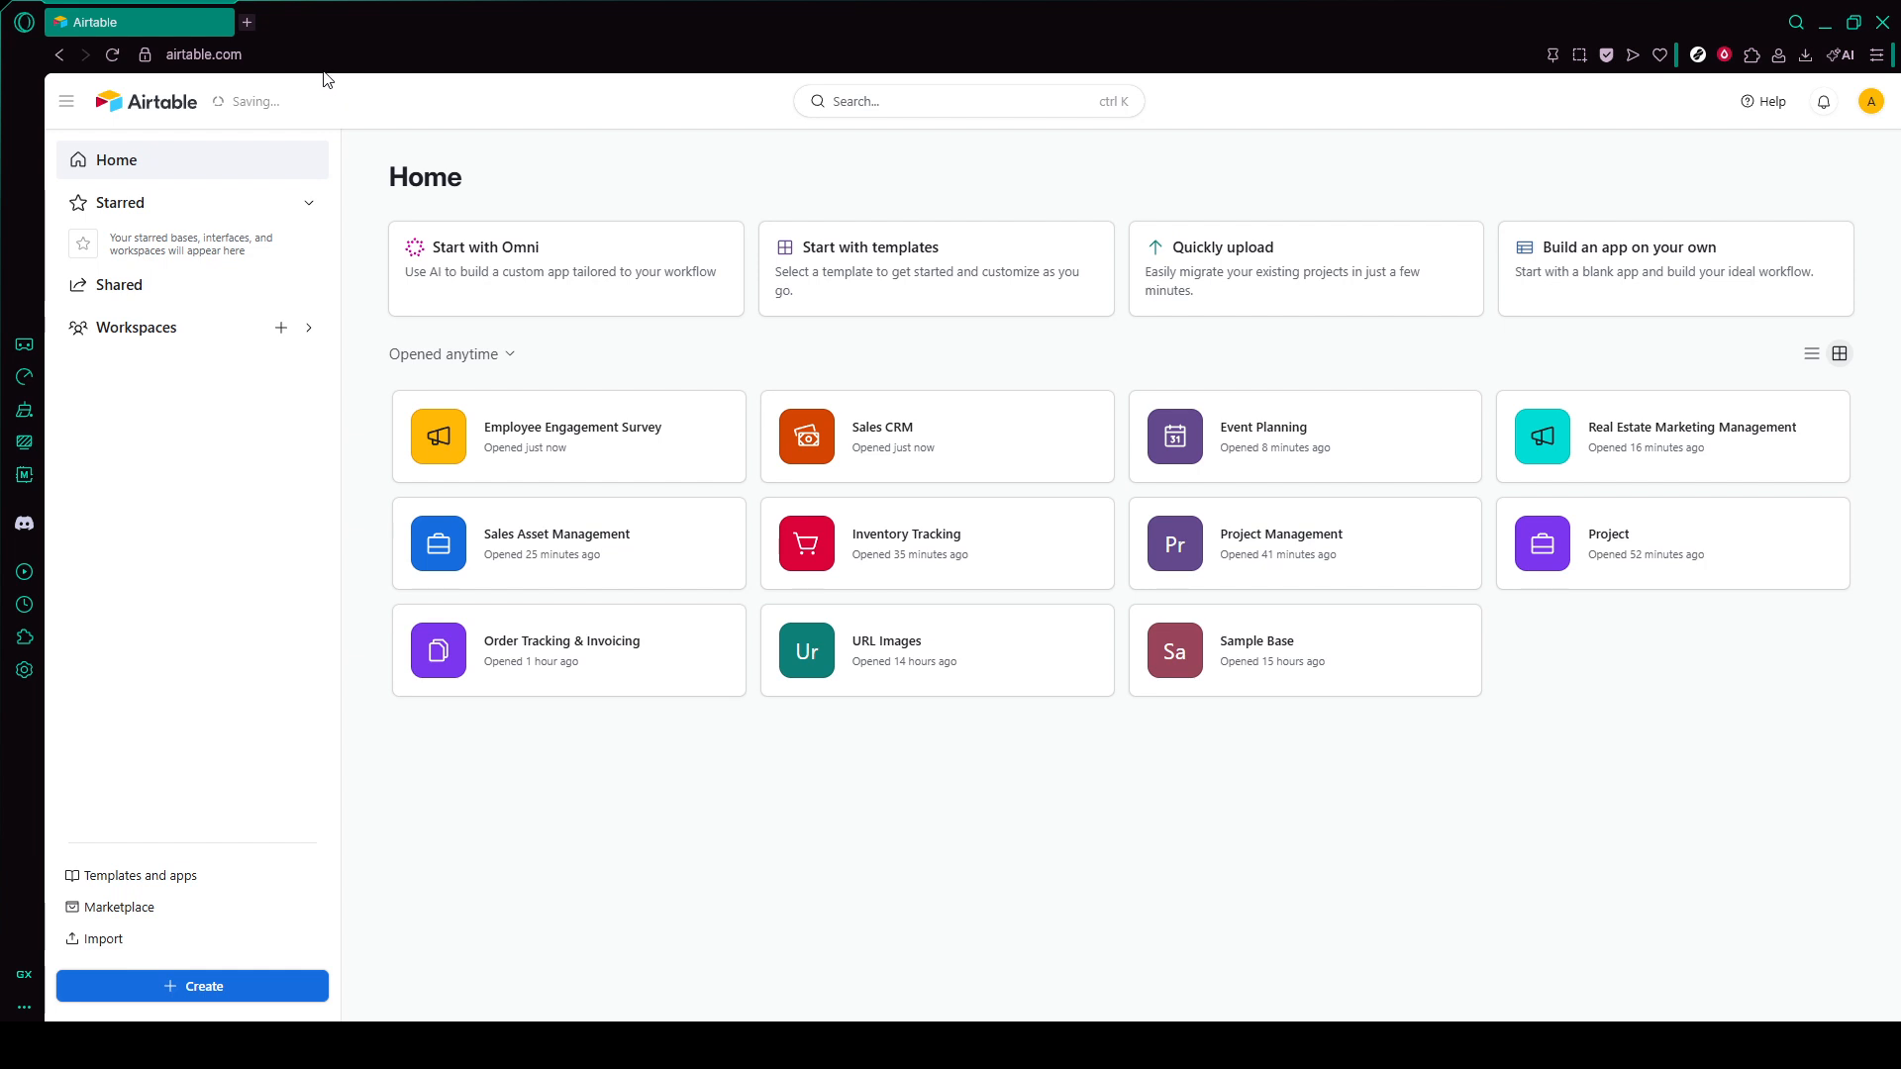
- Open the Employee Engagement Survey base from the home page
left_click(226, 56)
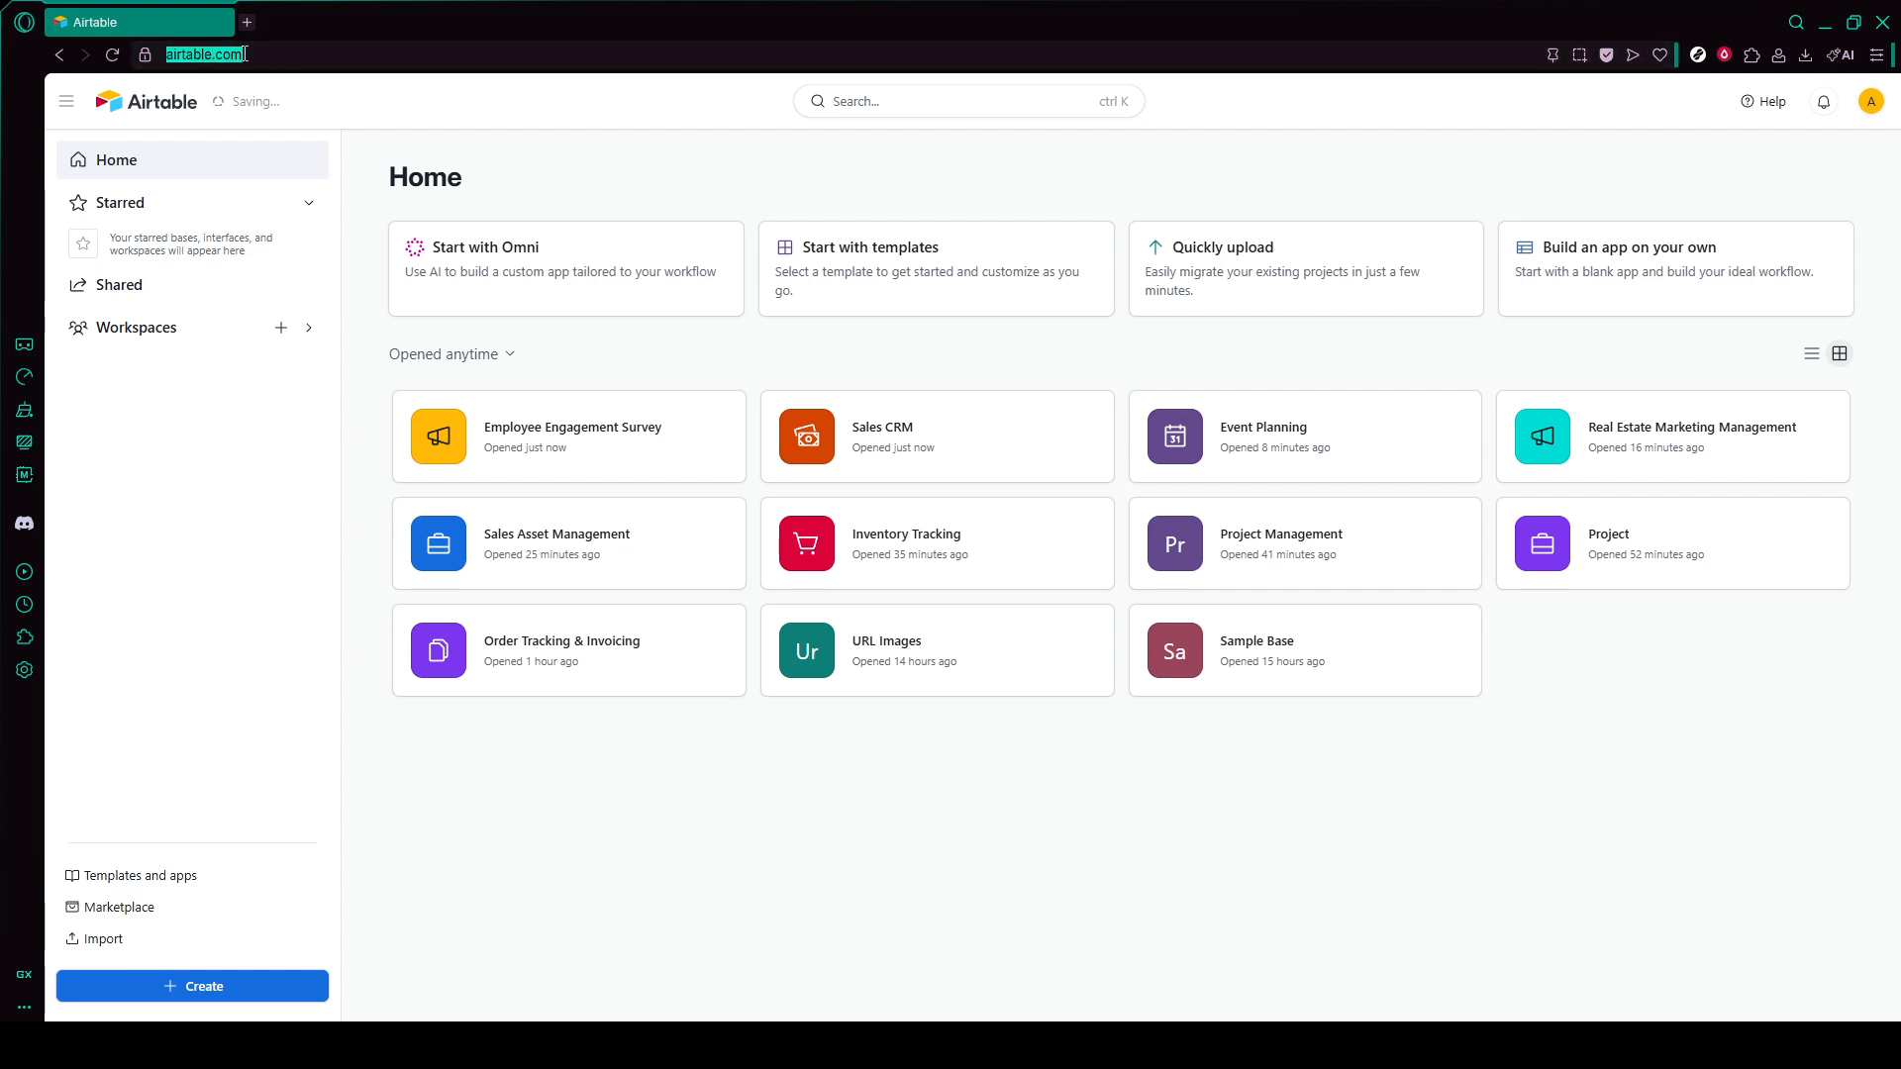
left_click(445, 103)
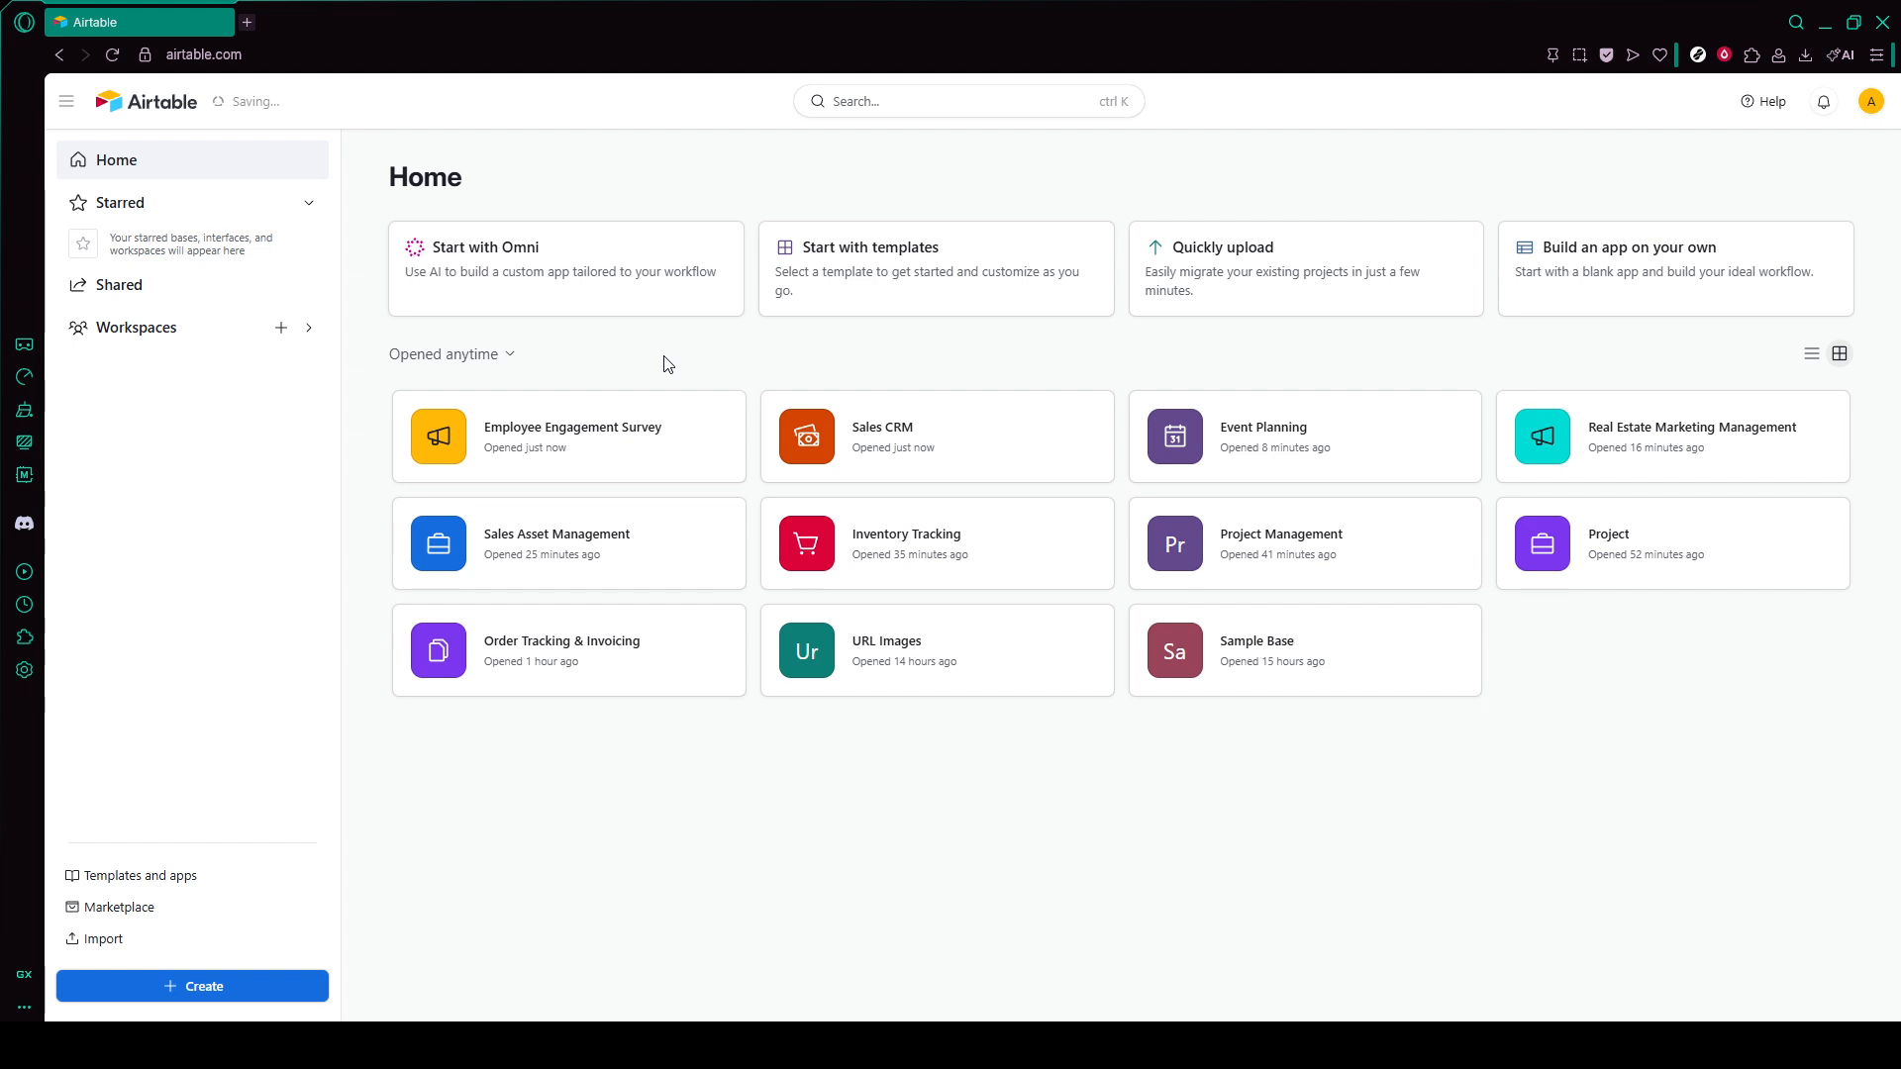
left_click(287, 992)
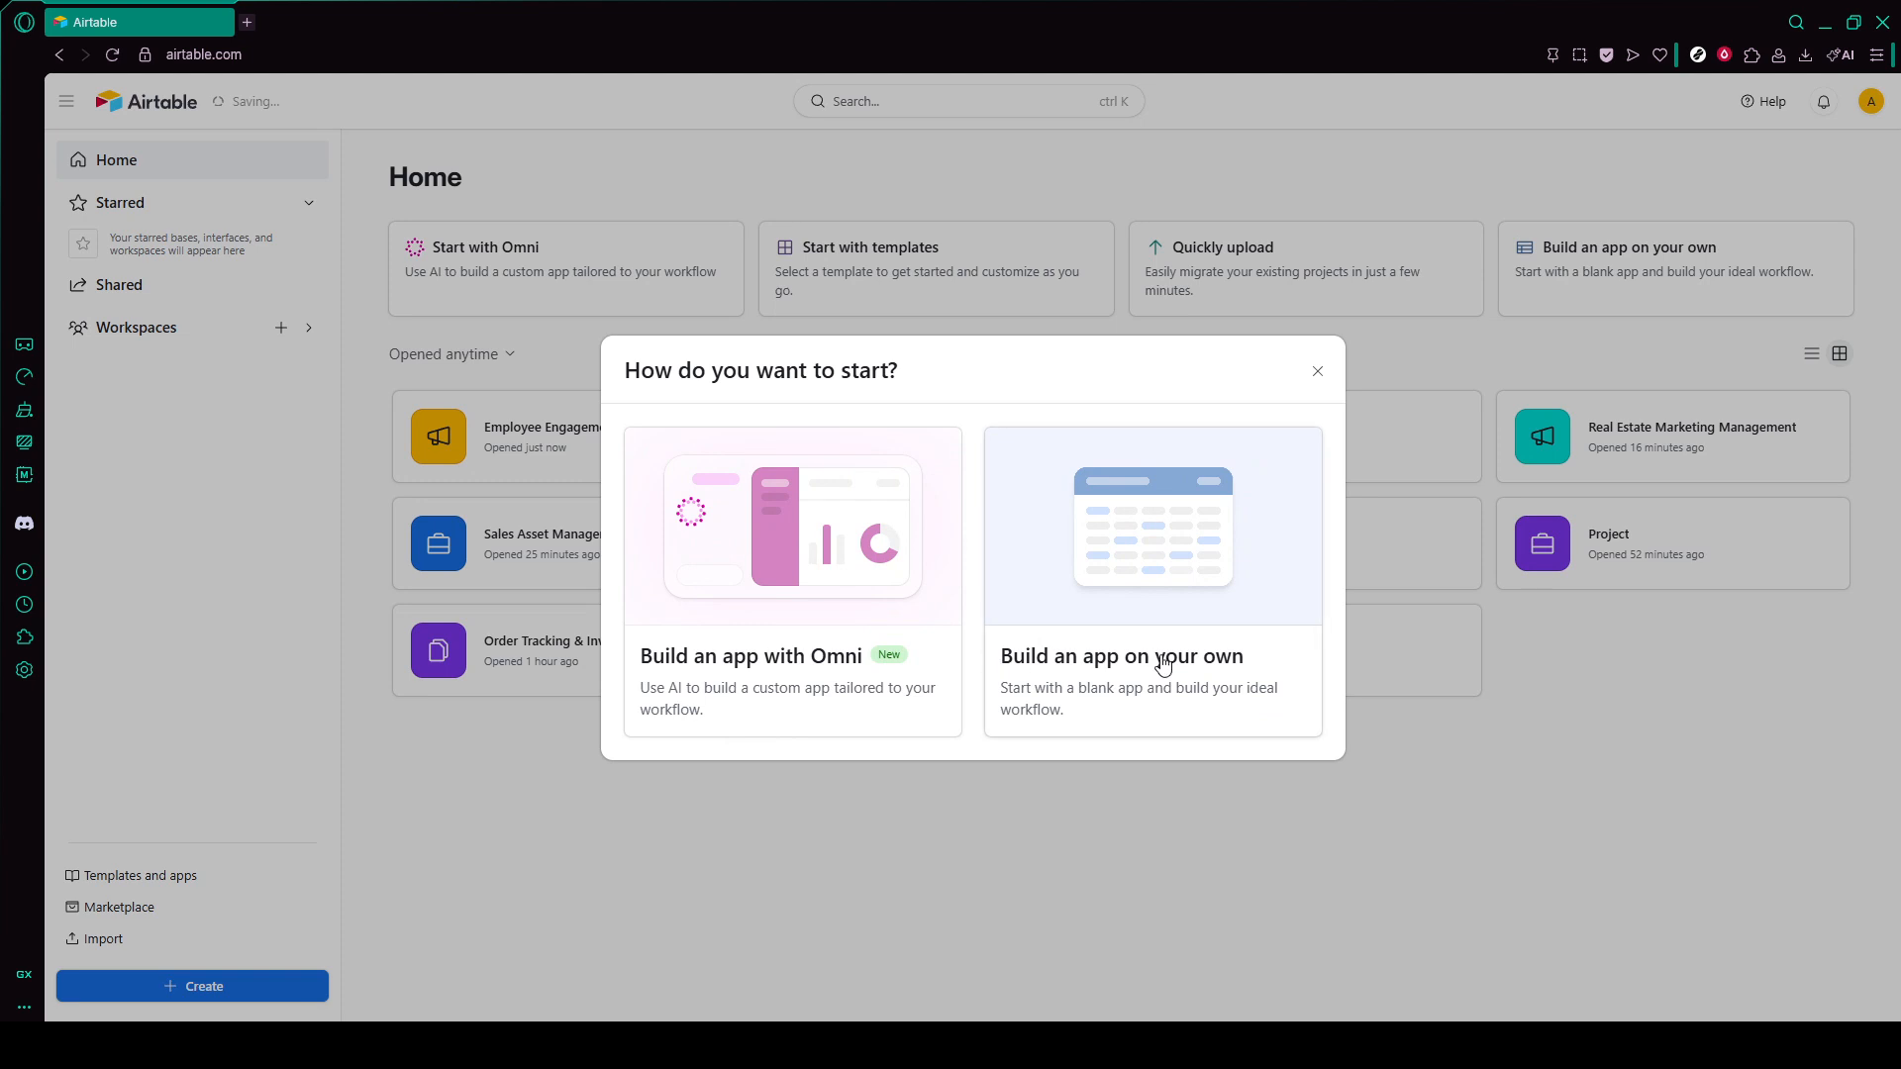
left_click(842, 830)
left_click(545, 428)
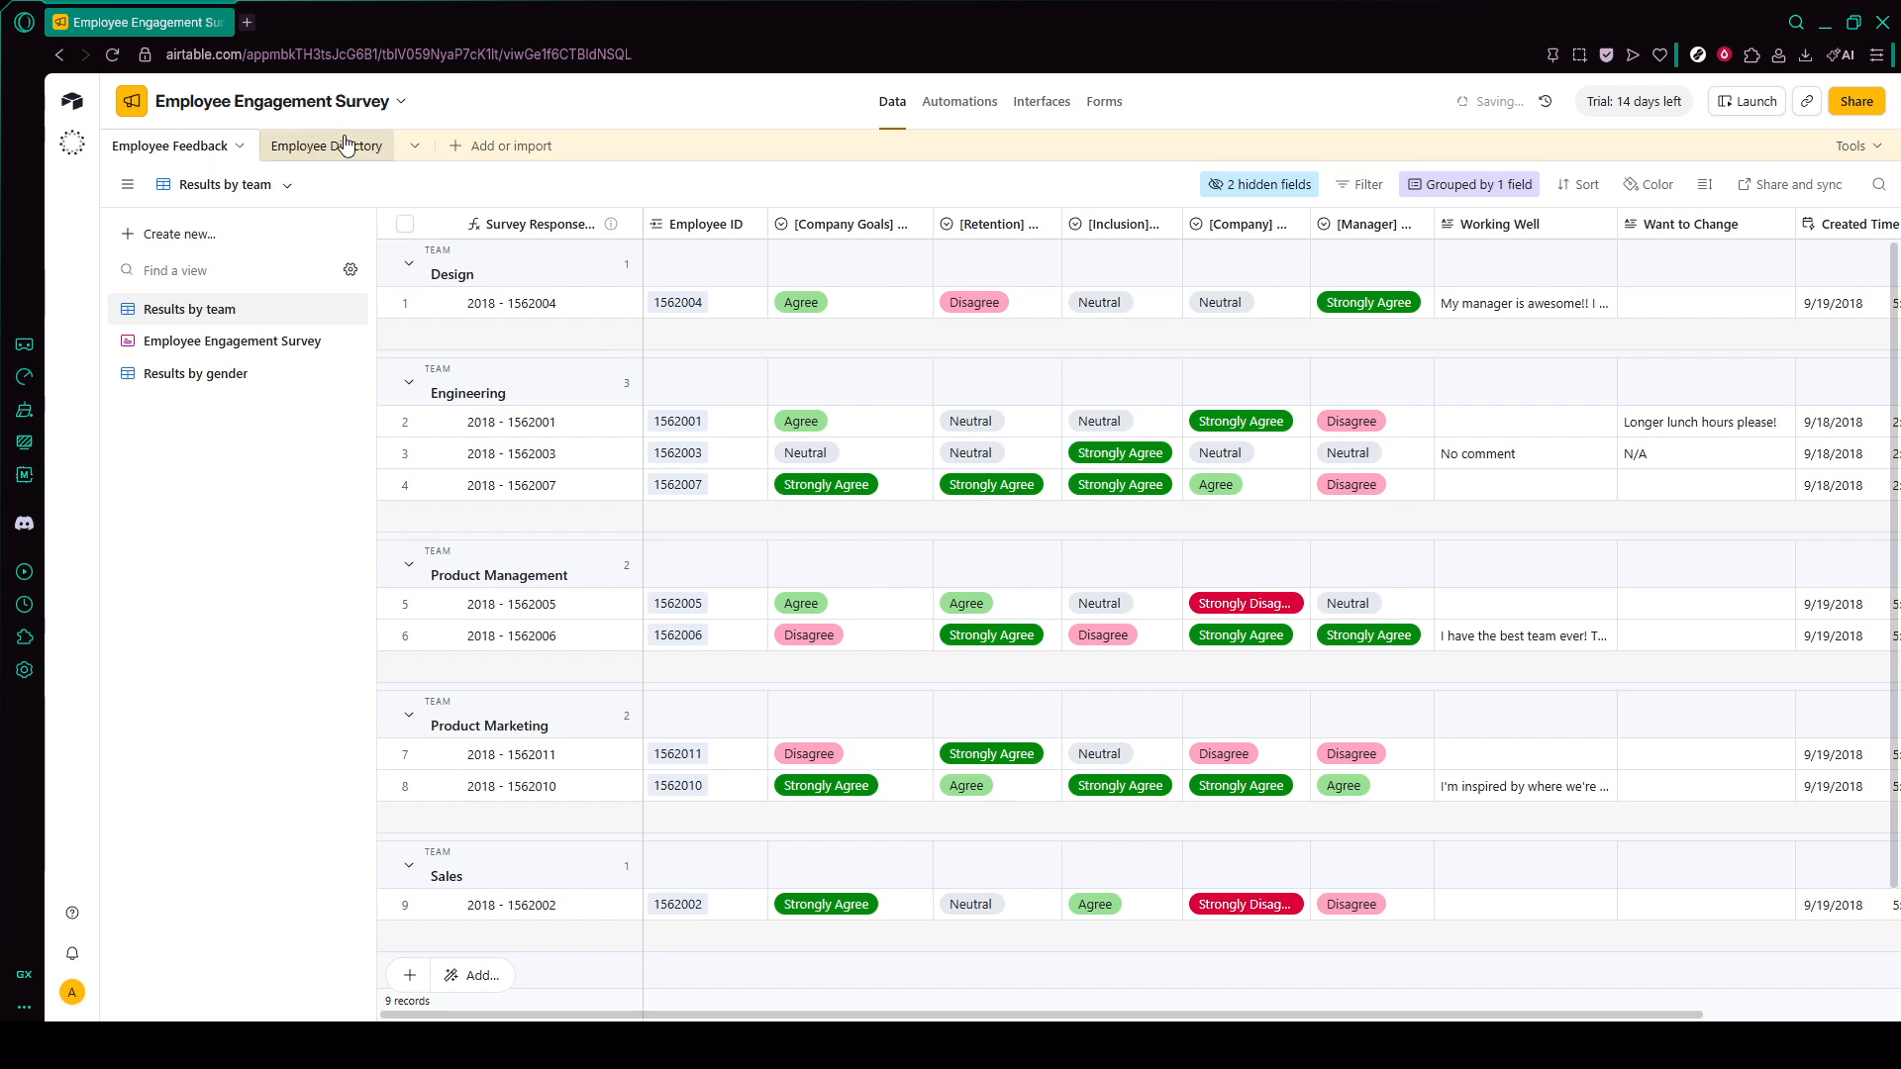
- Examine the options for adding or importing a table, and view the Employee Directory table before returning to Employee Feedback
left_click(455, 147)
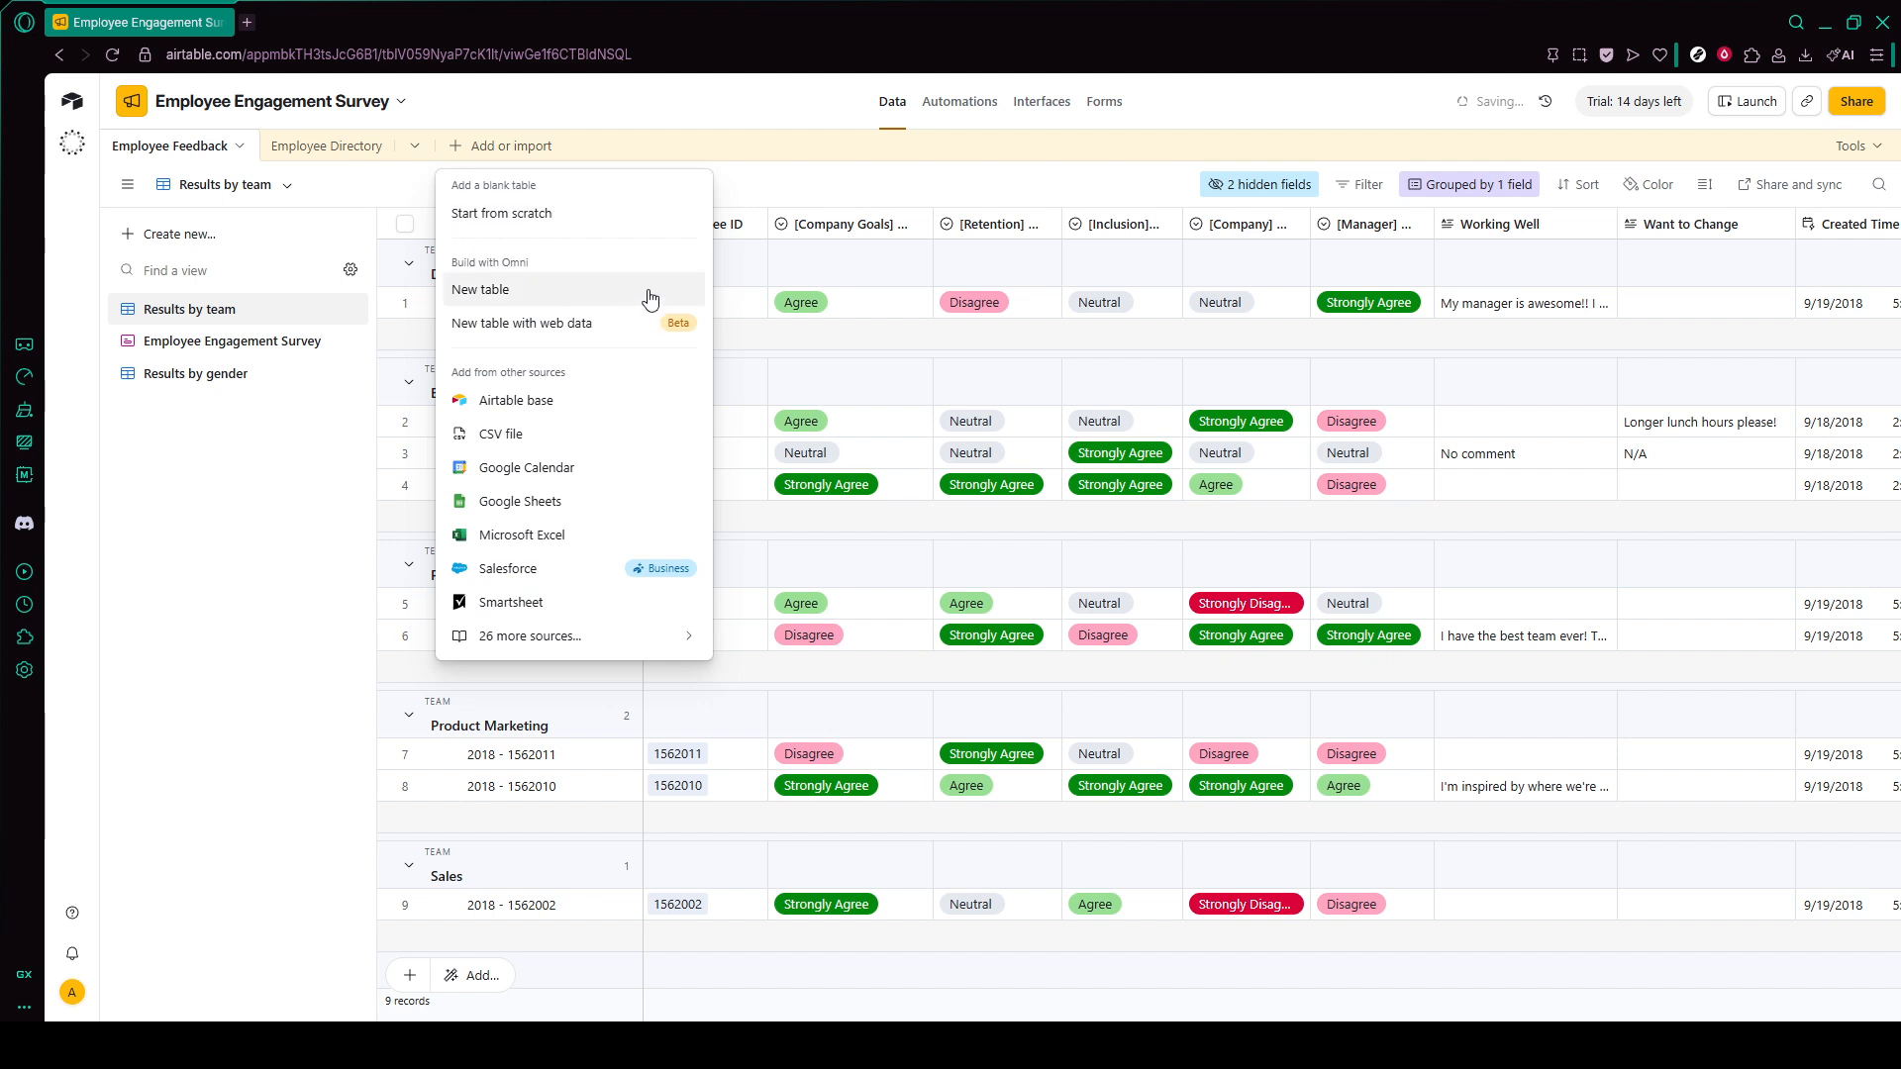
left_click(380, 193)
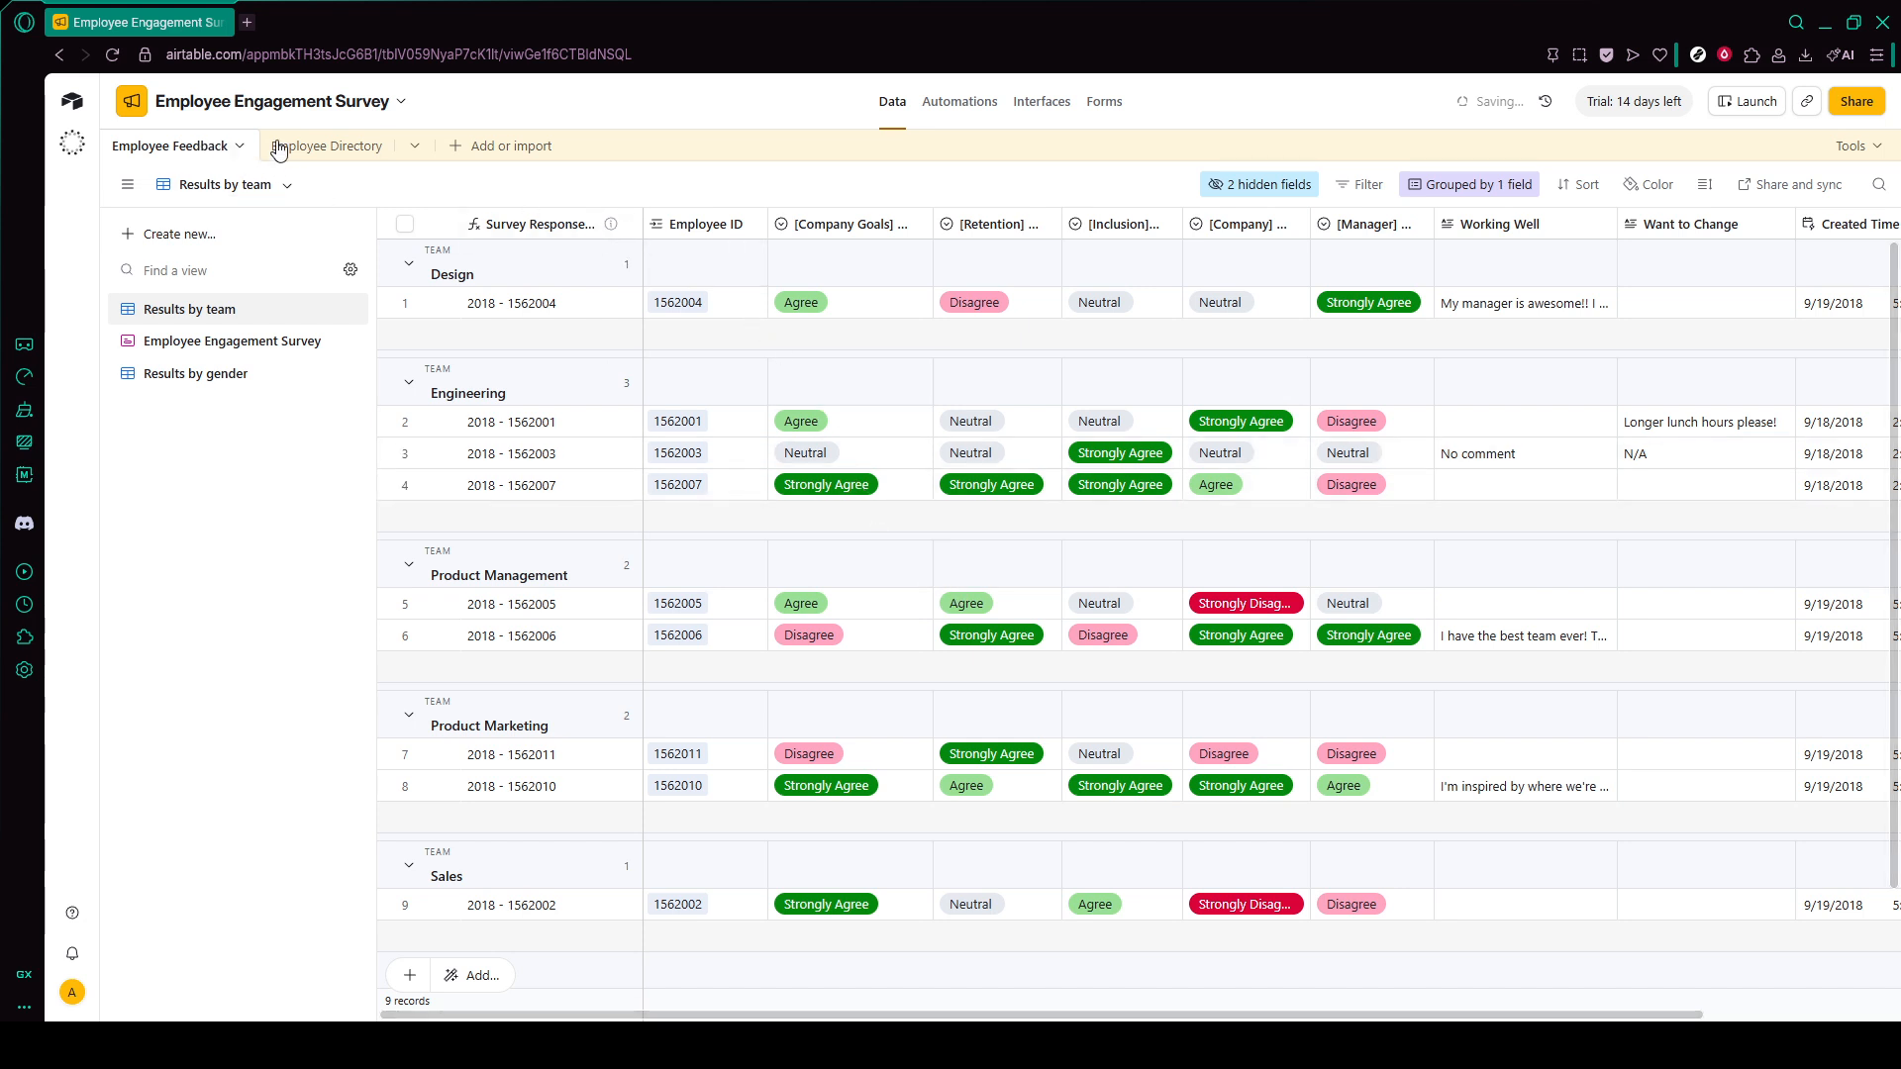
left_click(457, 149)
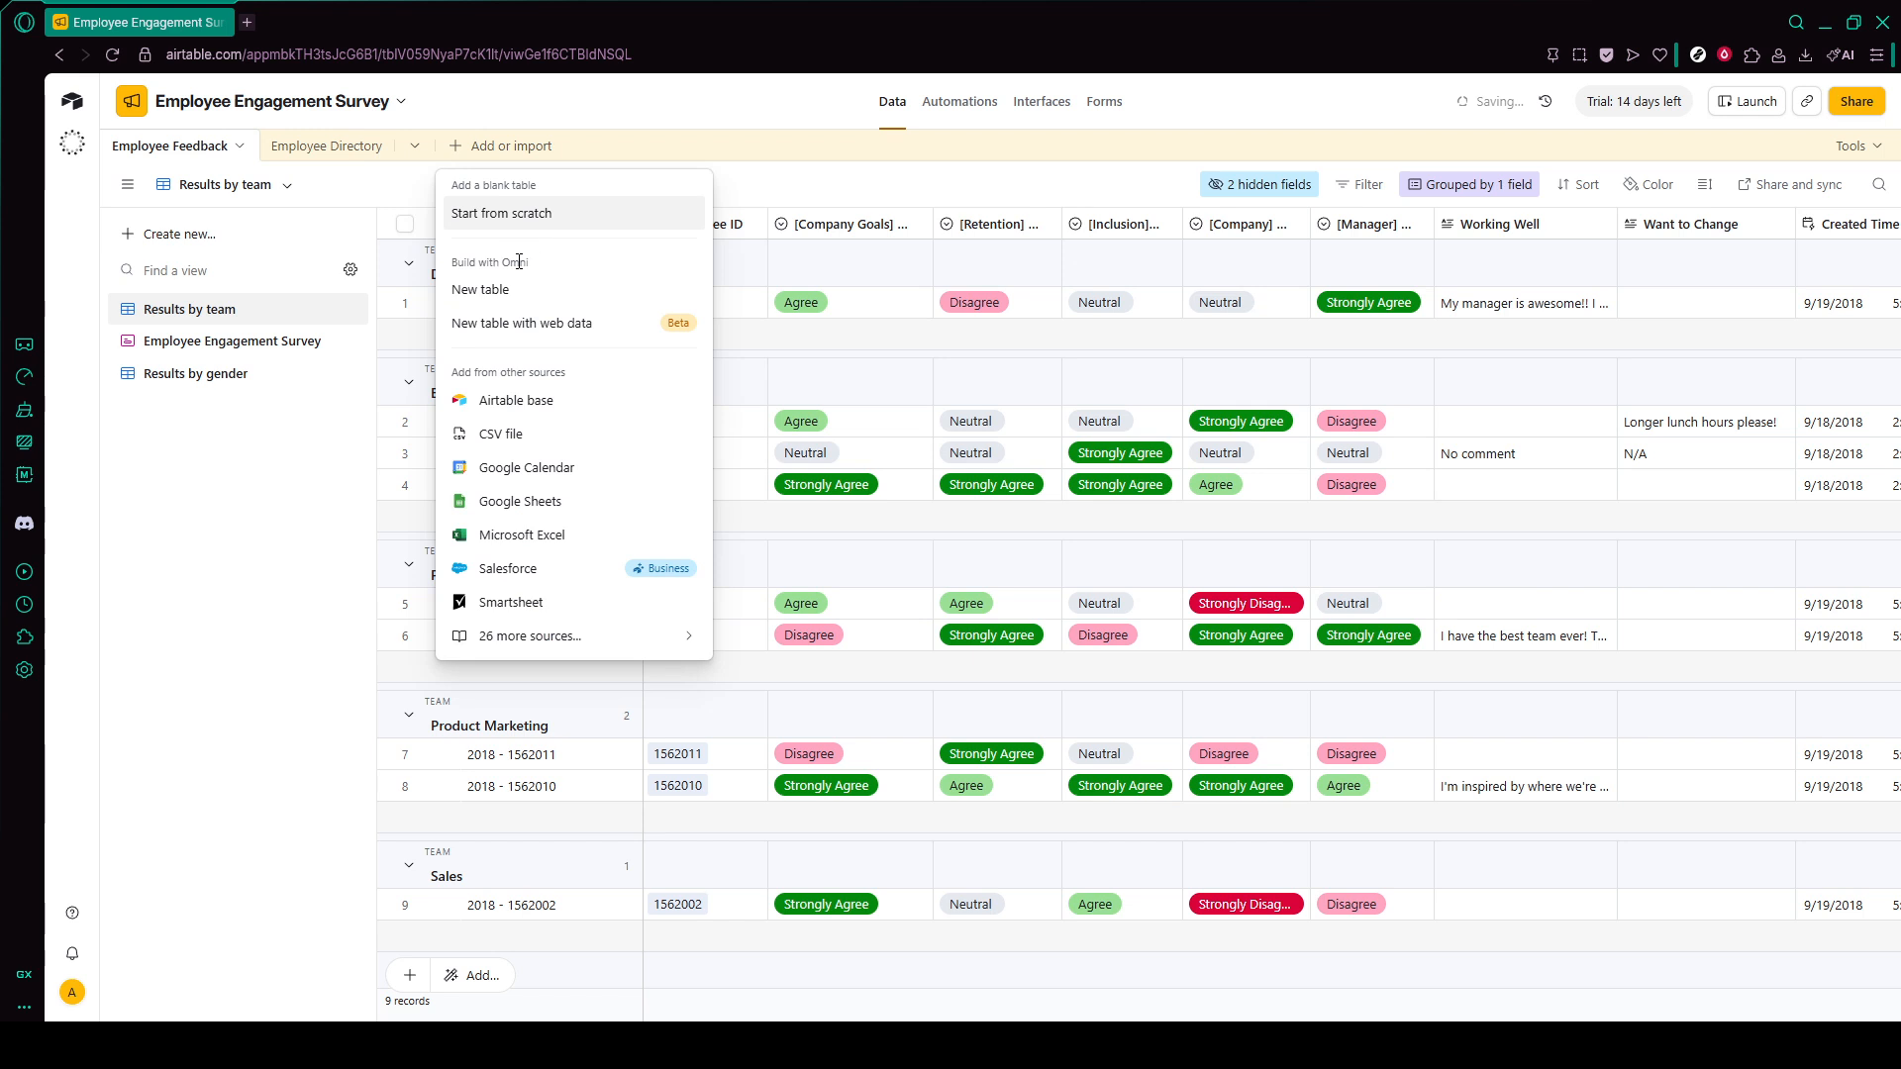
left_click(751, 197)
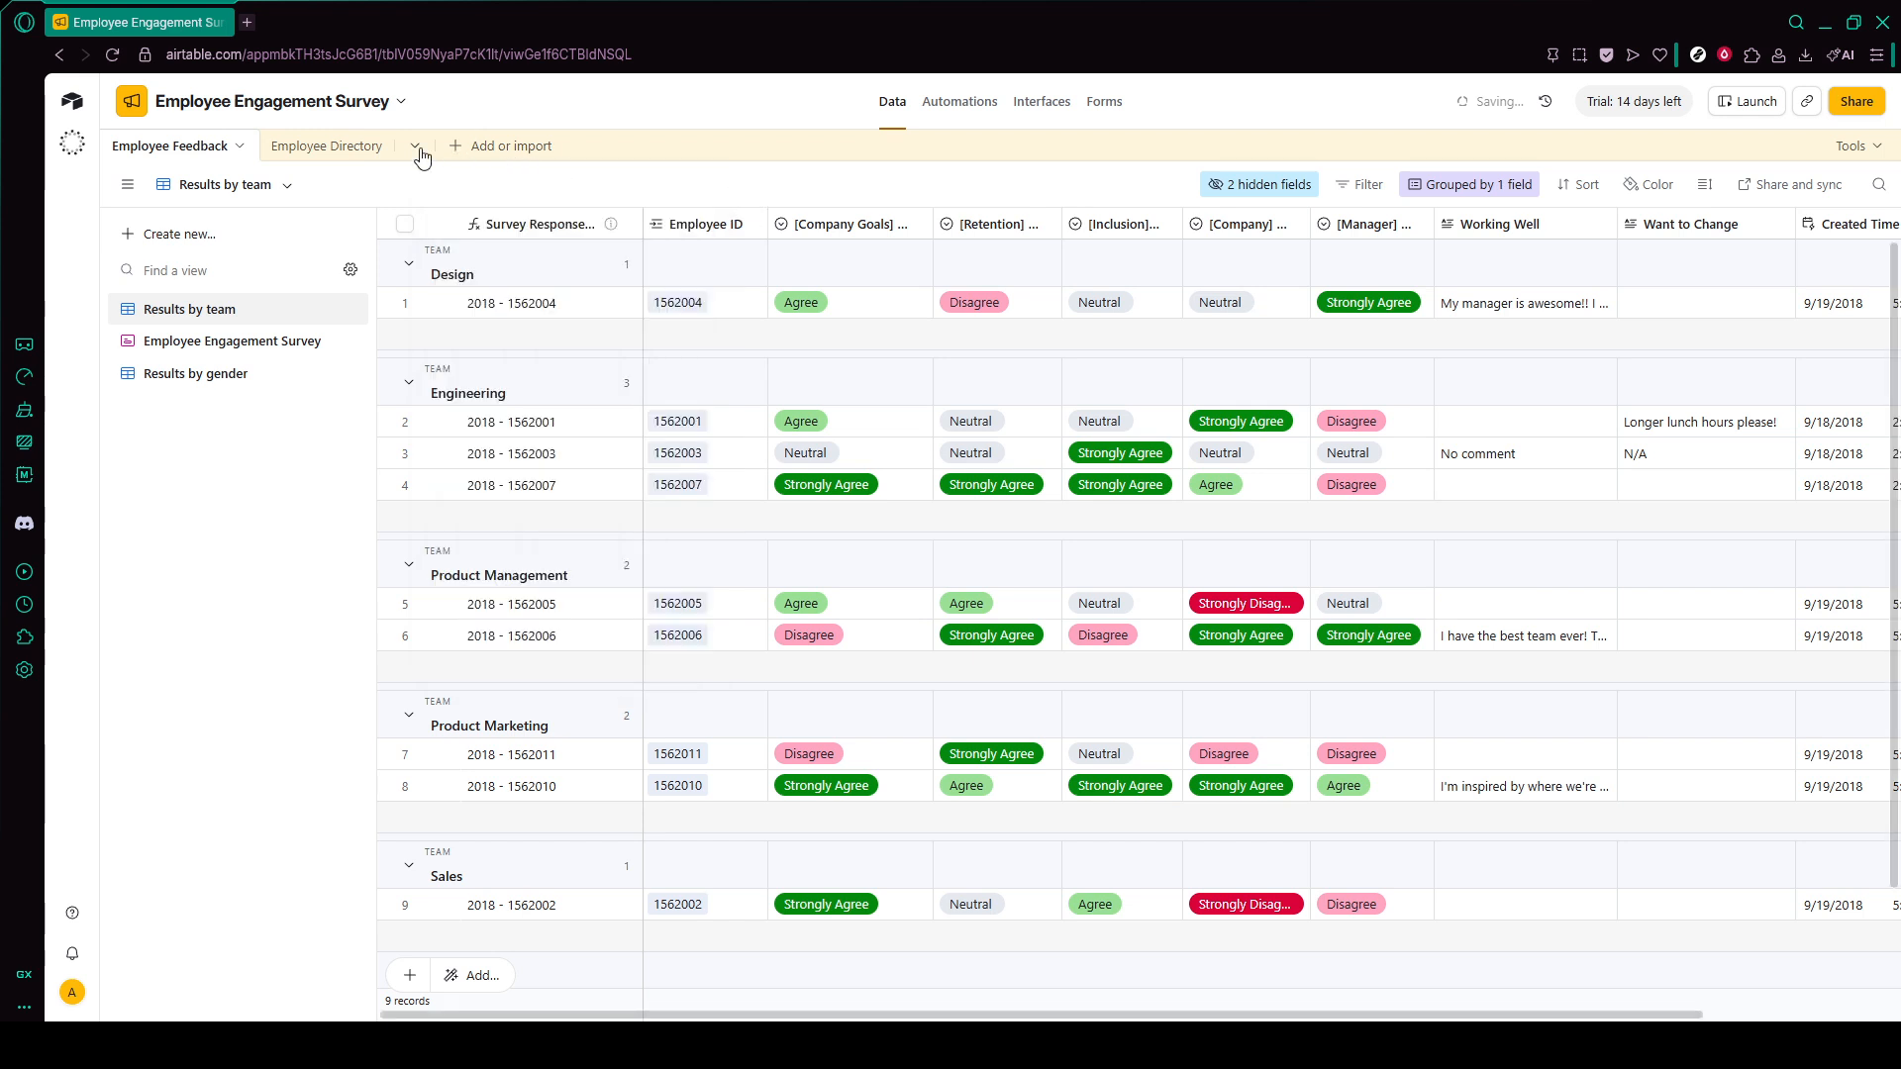
left_click(325, 148)
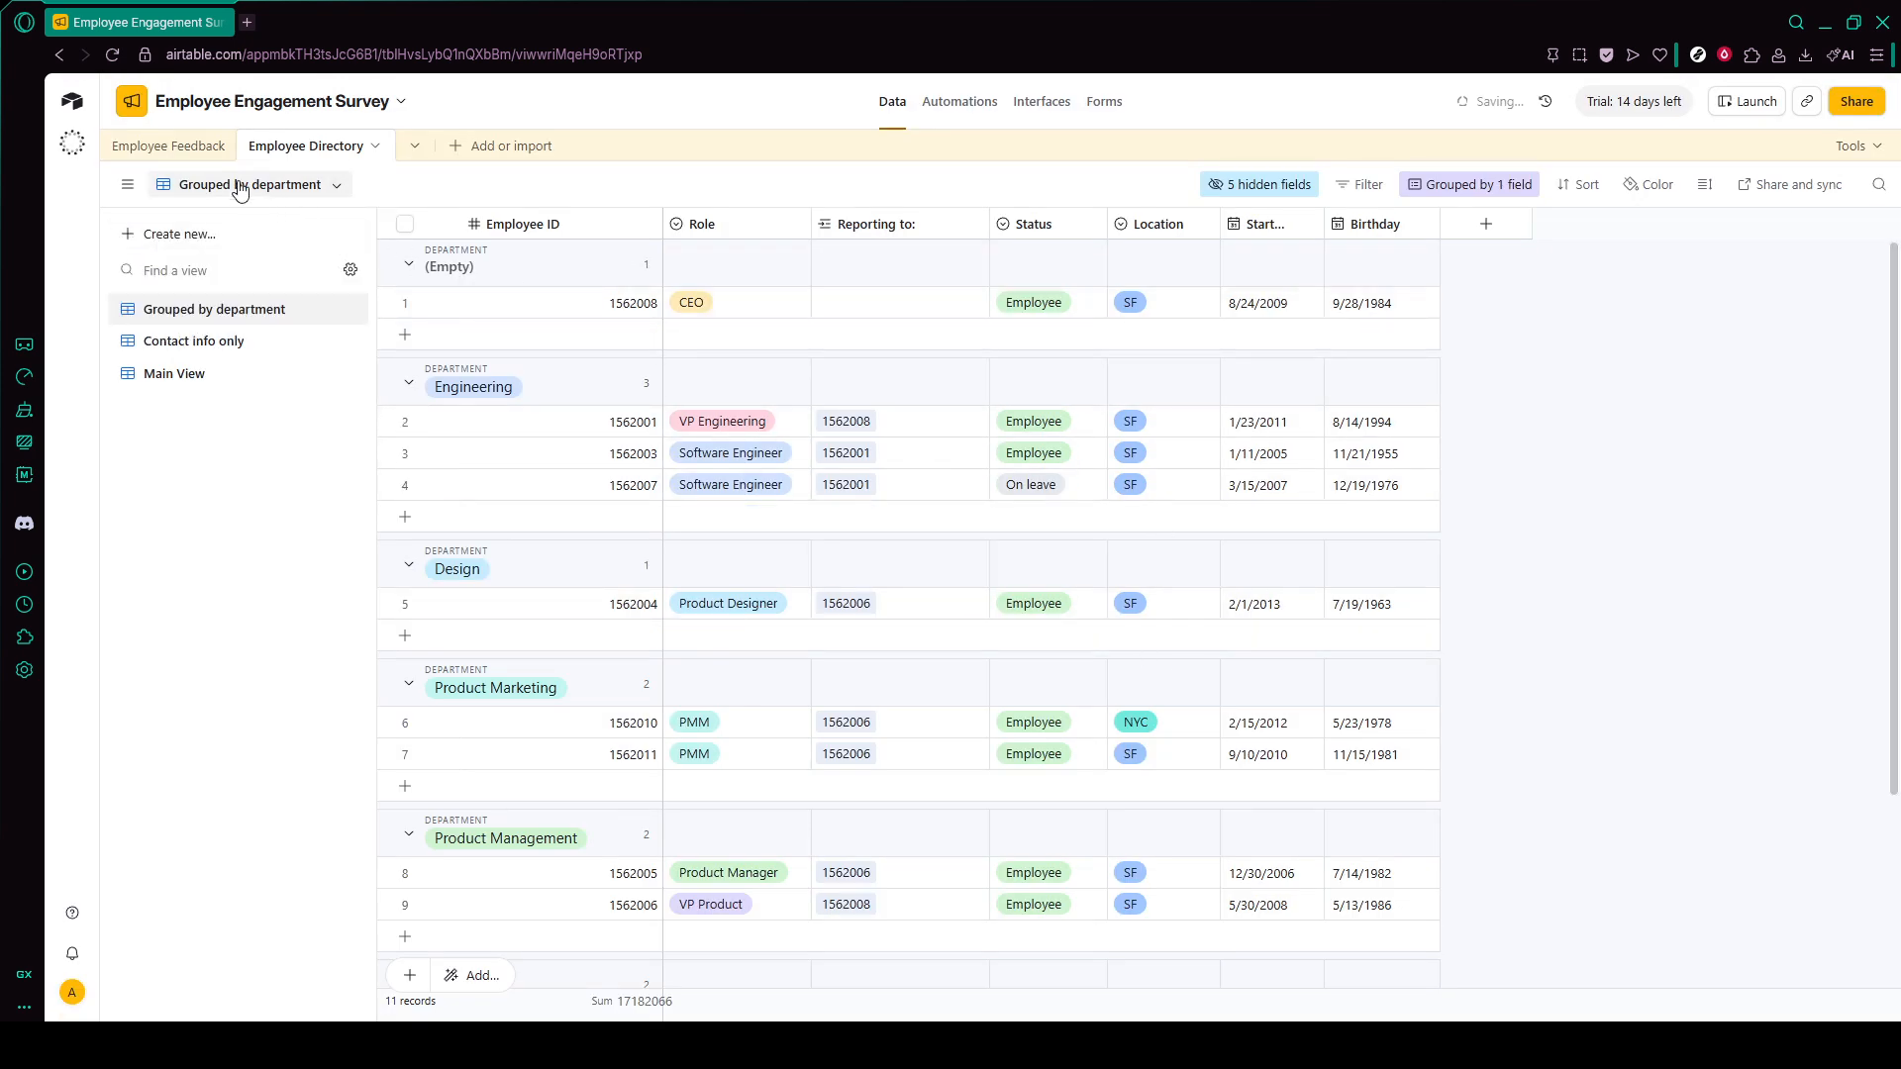
left_click(183, 149)
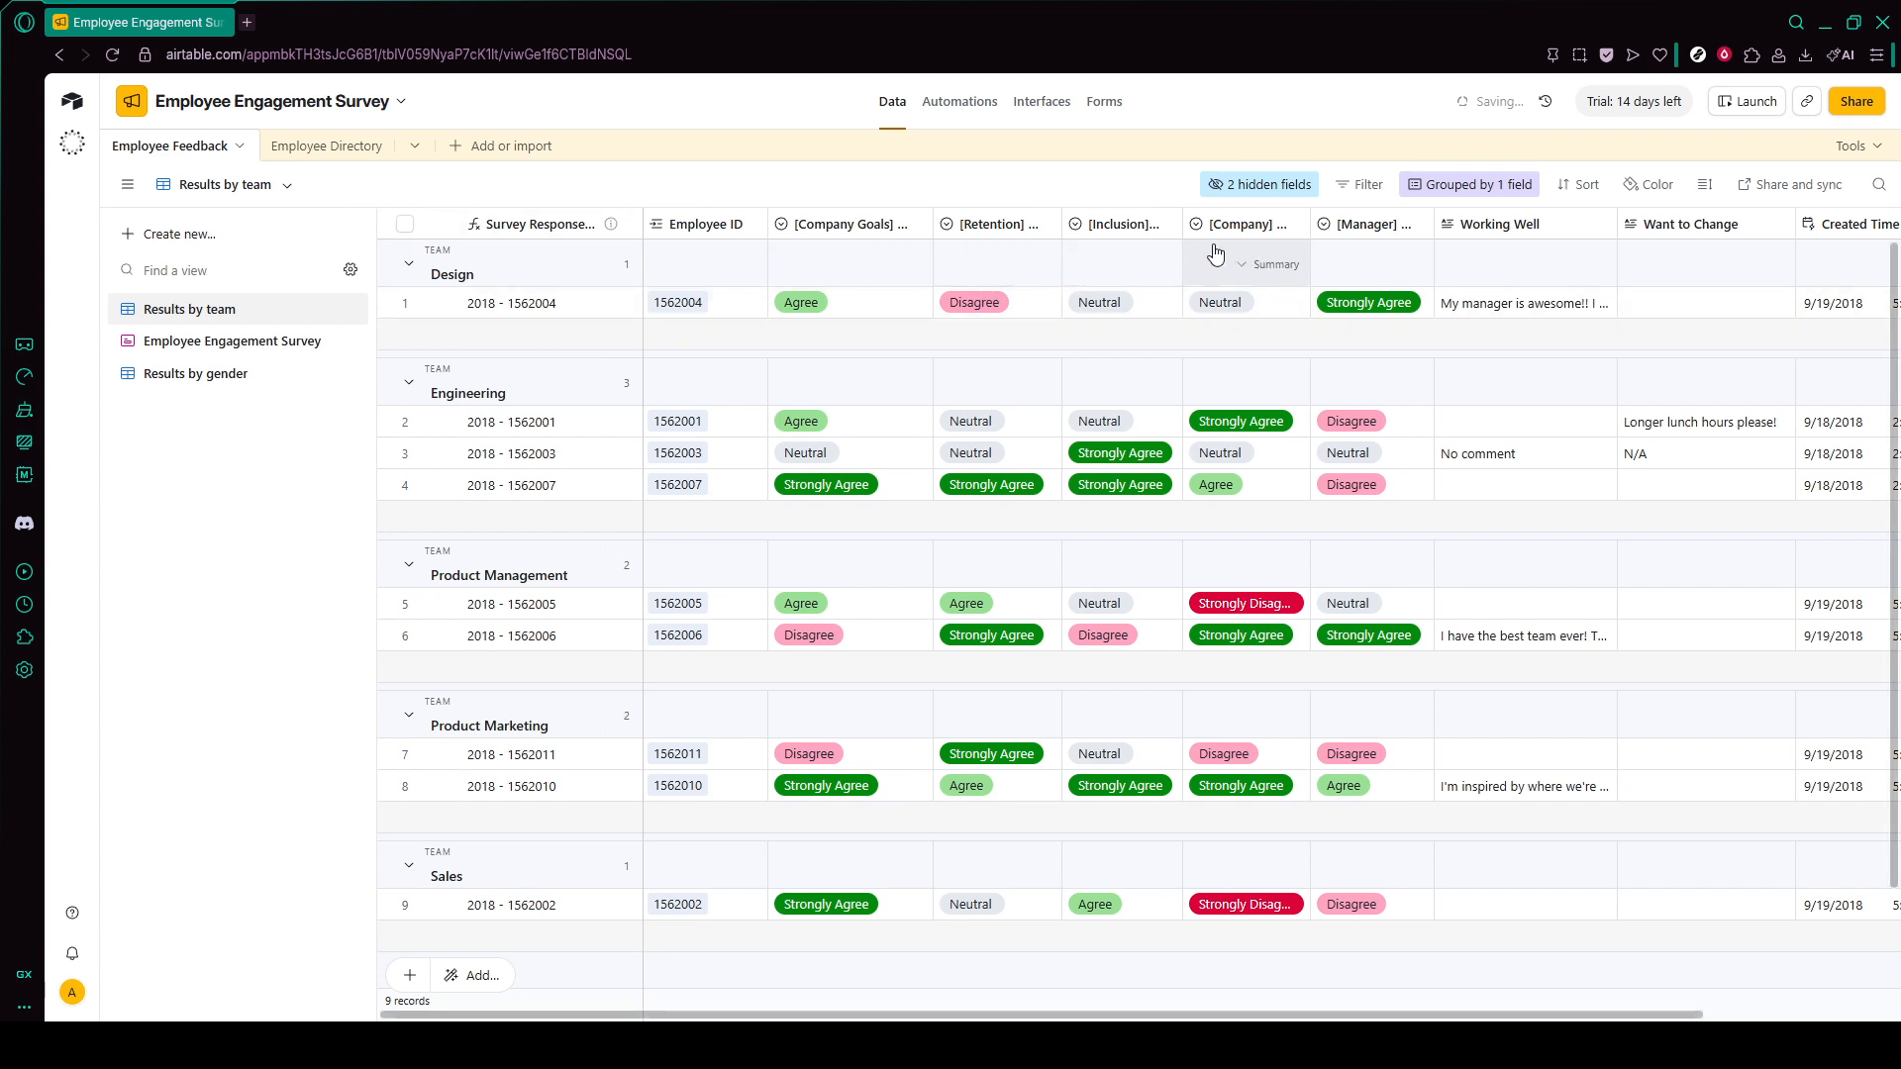
- Review the field types offered for a new field and add an empty record to the Employee Feedback table
scroll(1238, 252, "right", 3)
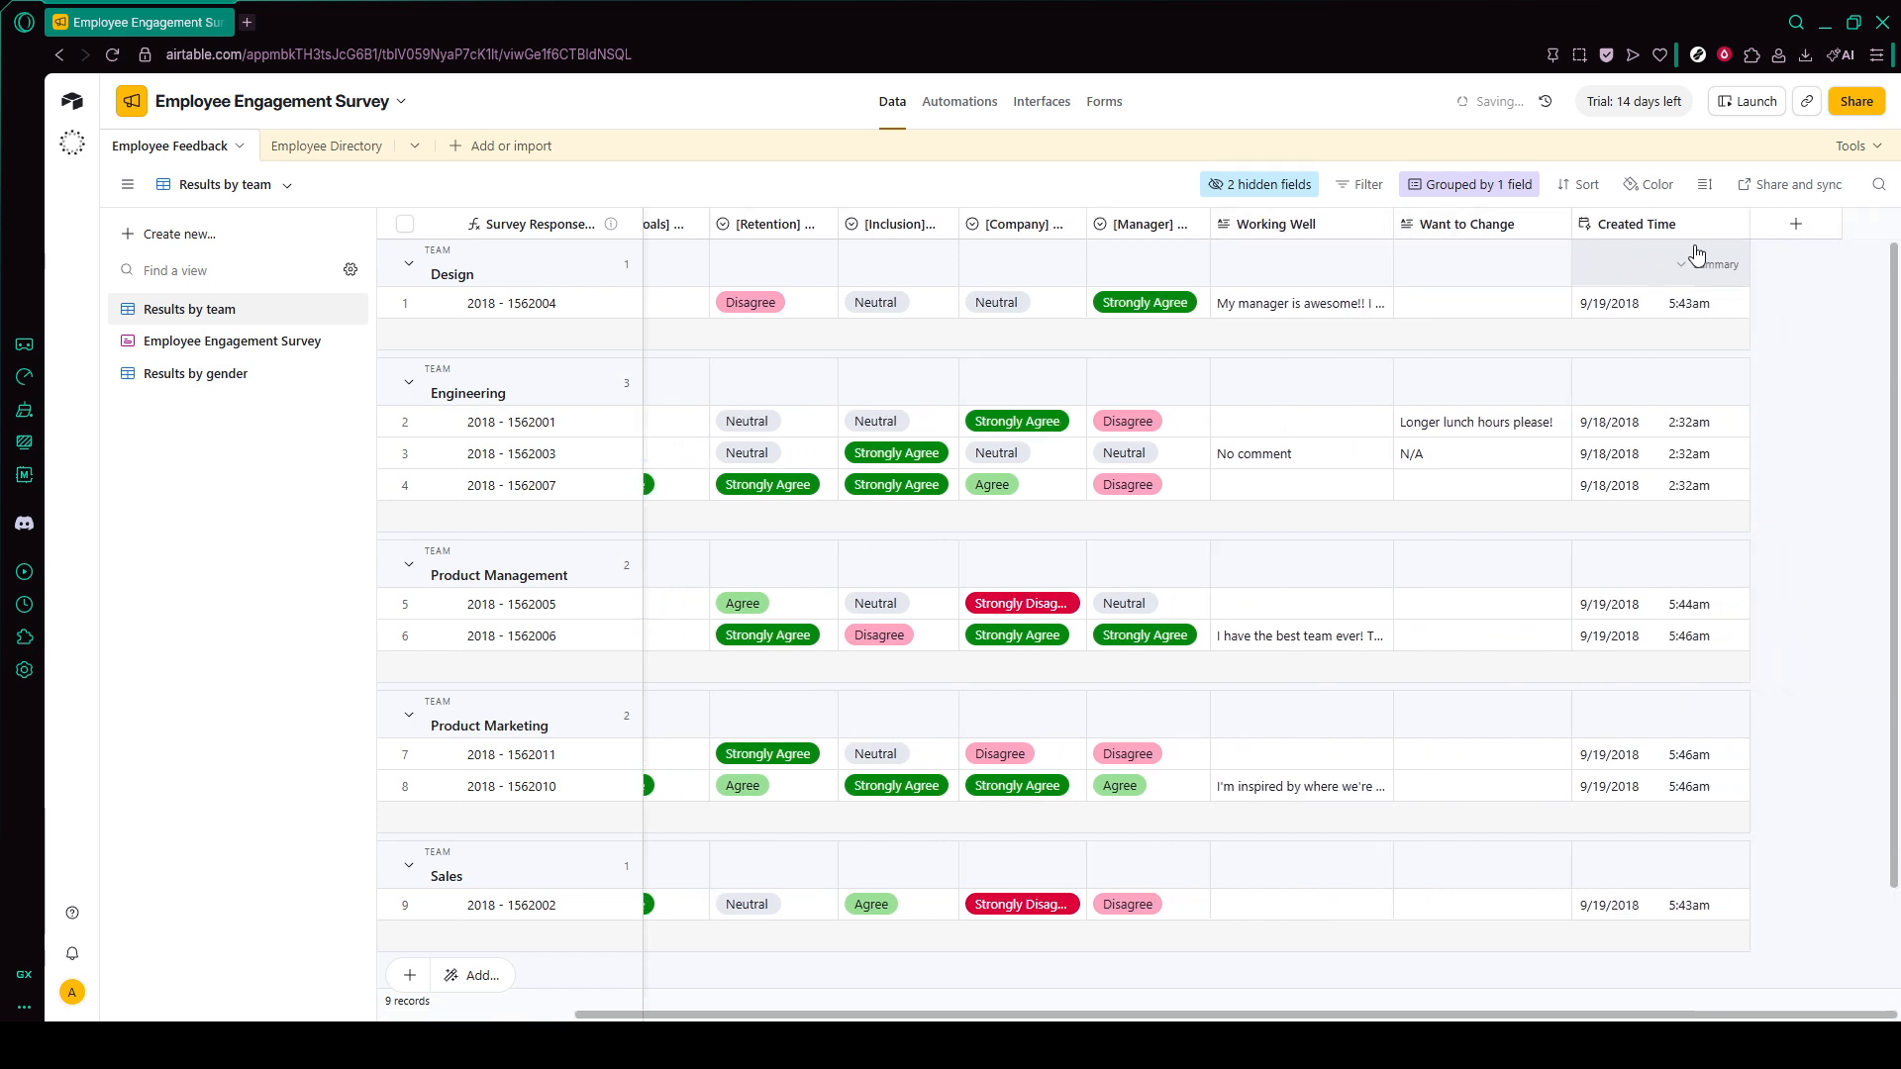
left_click(1760, 237)
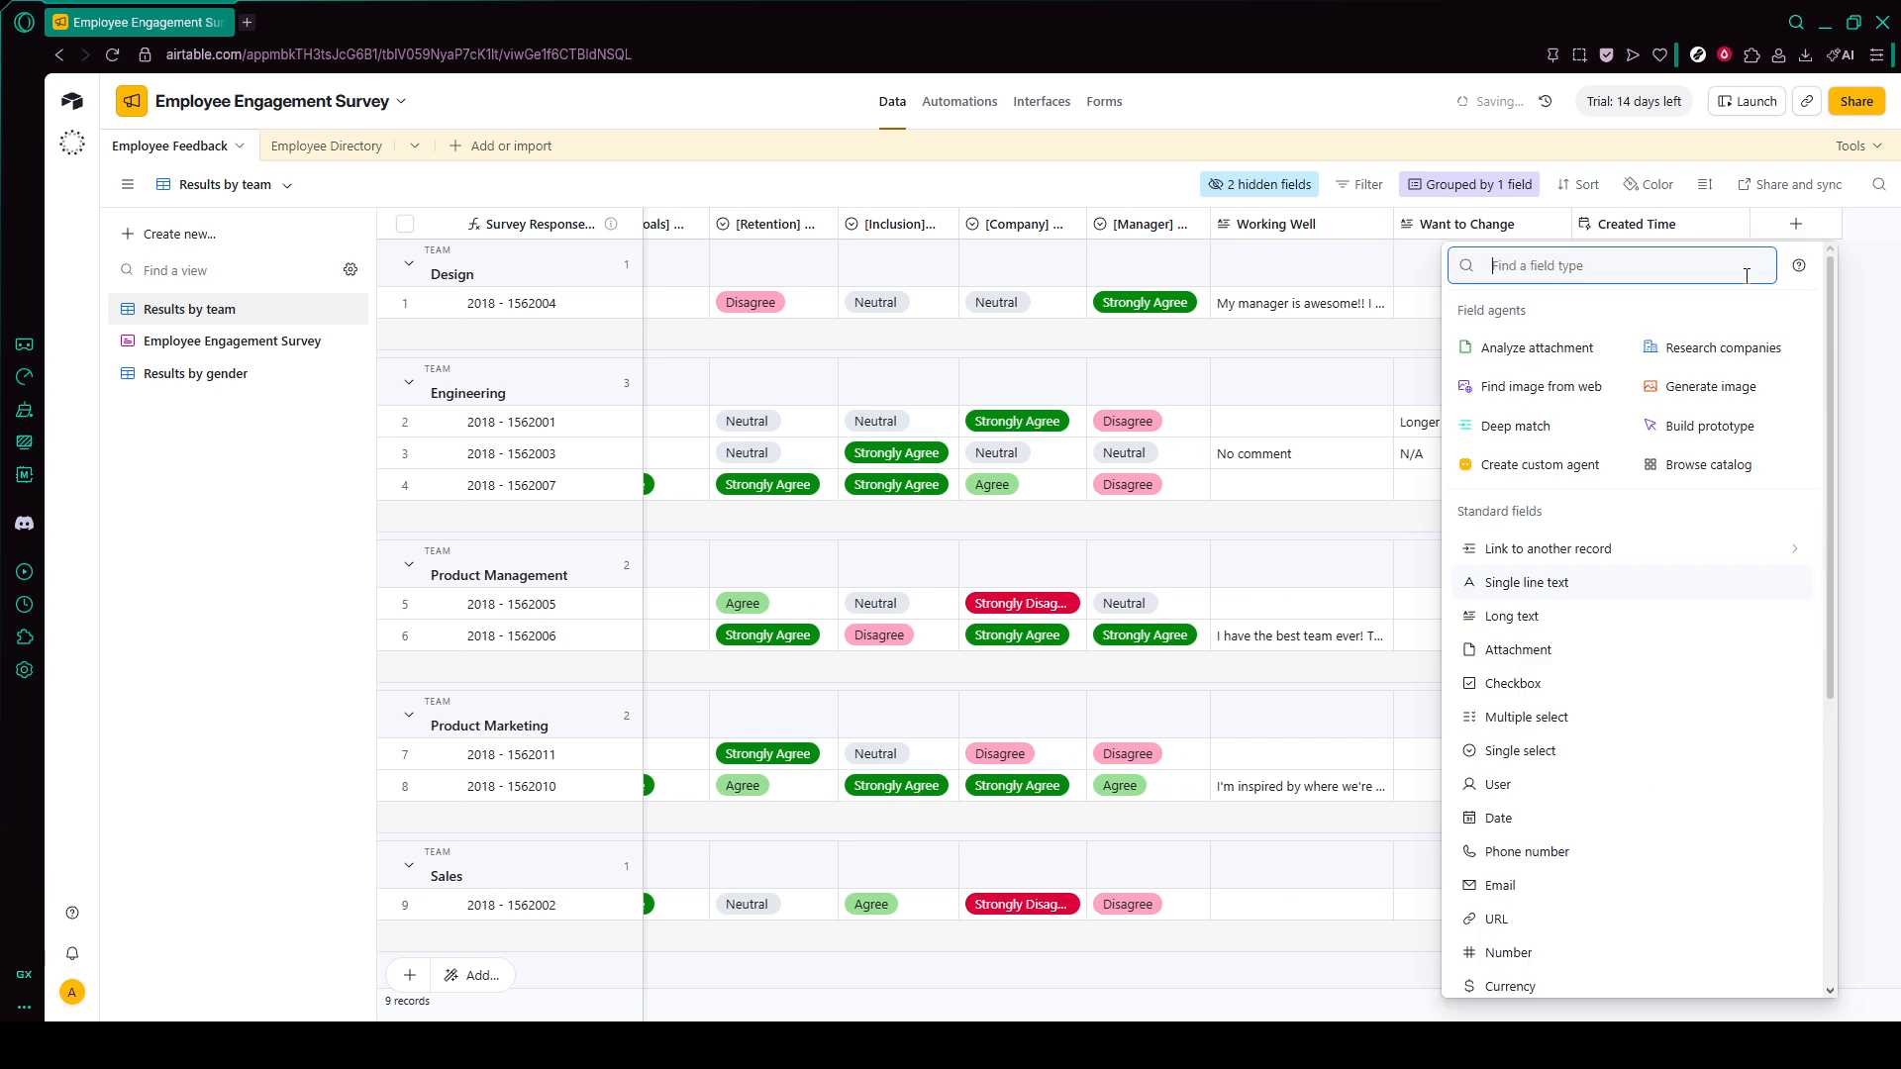
scroll(1629, 535, "down", 5)
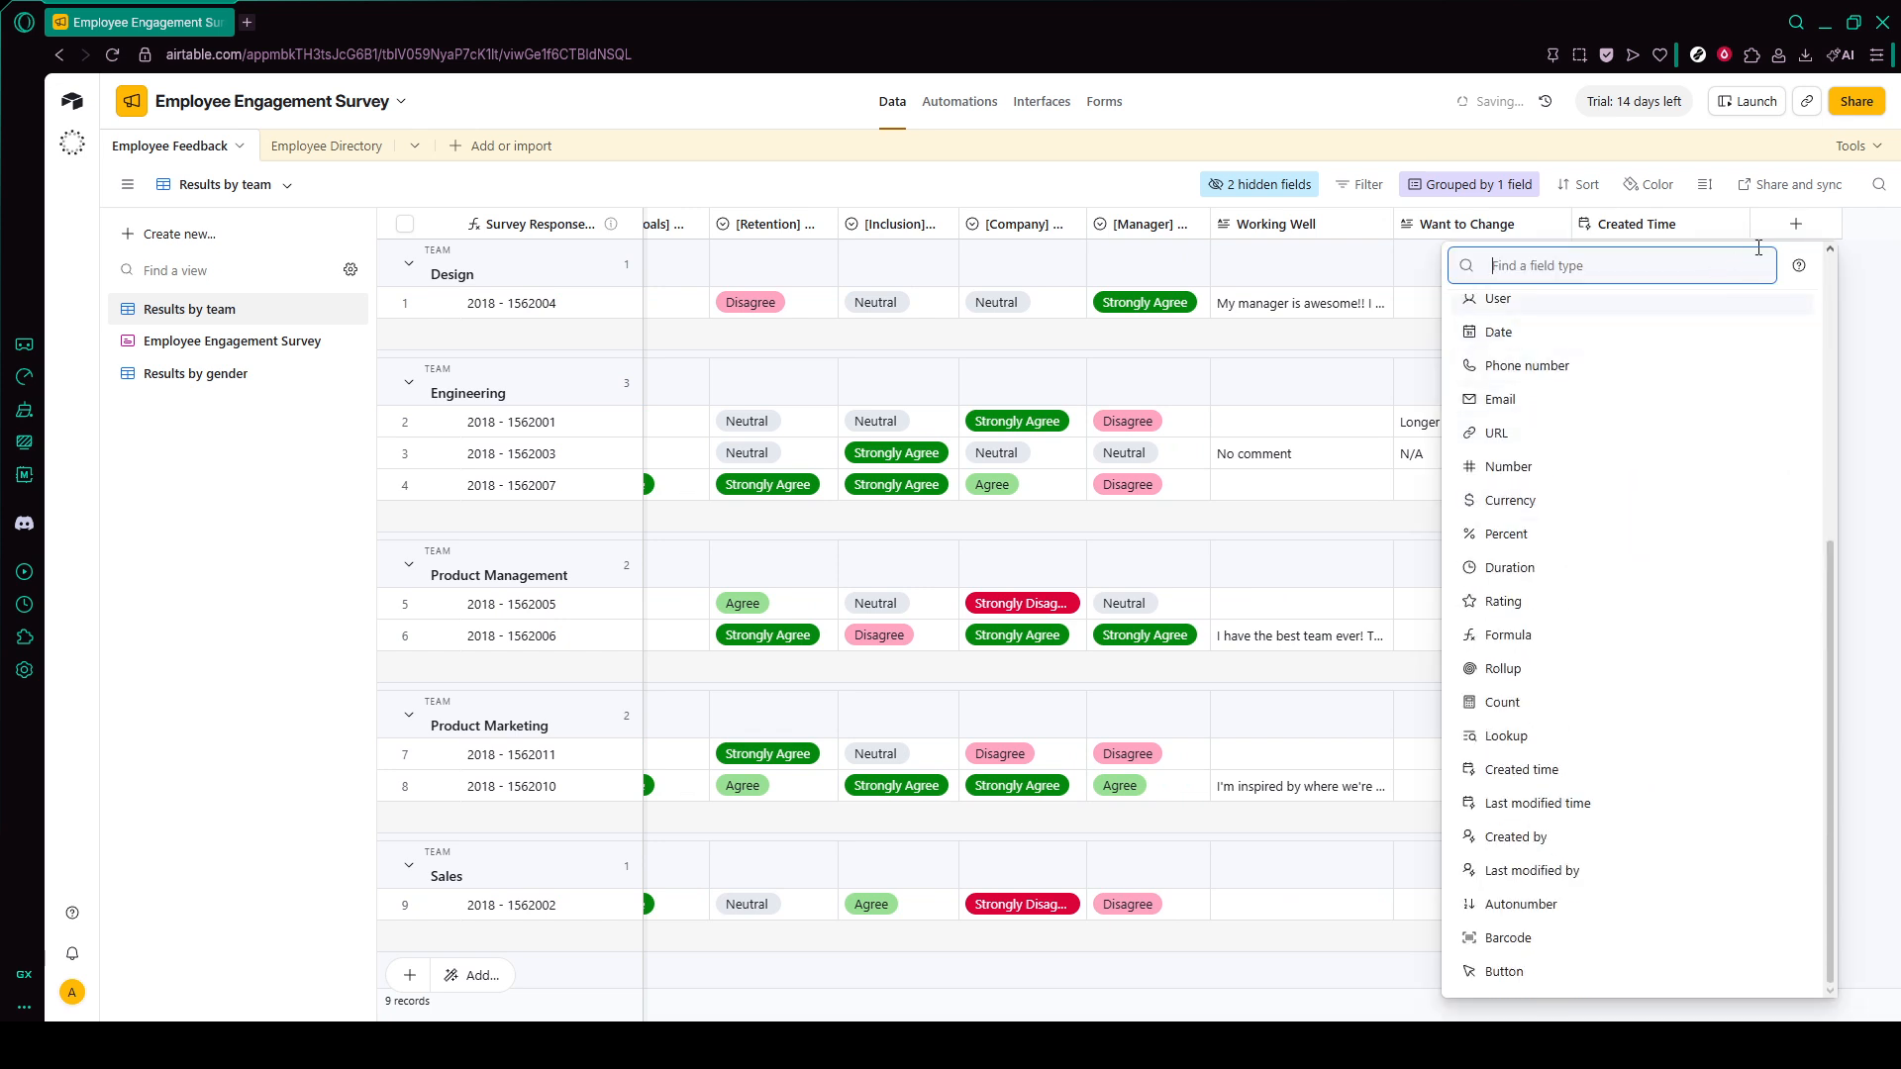
left_click(1807, 234)
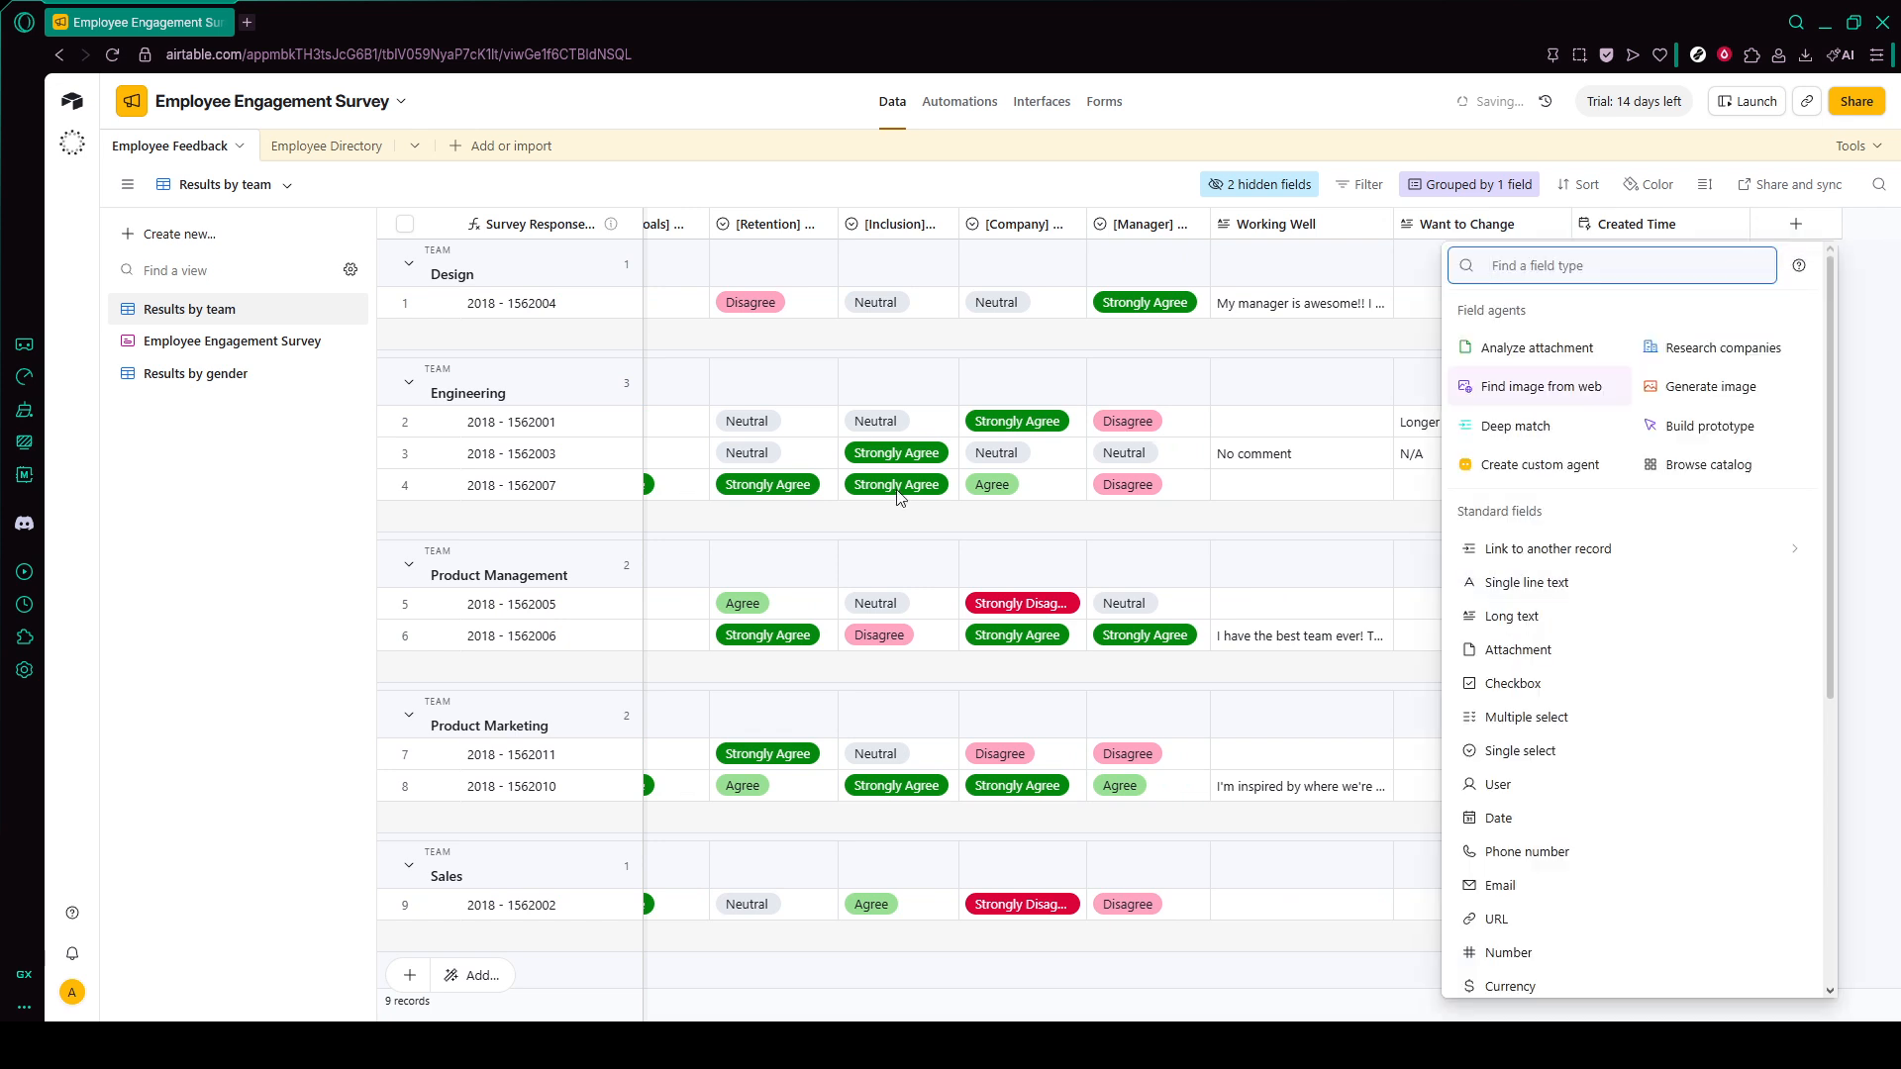
left_click(283, 857)
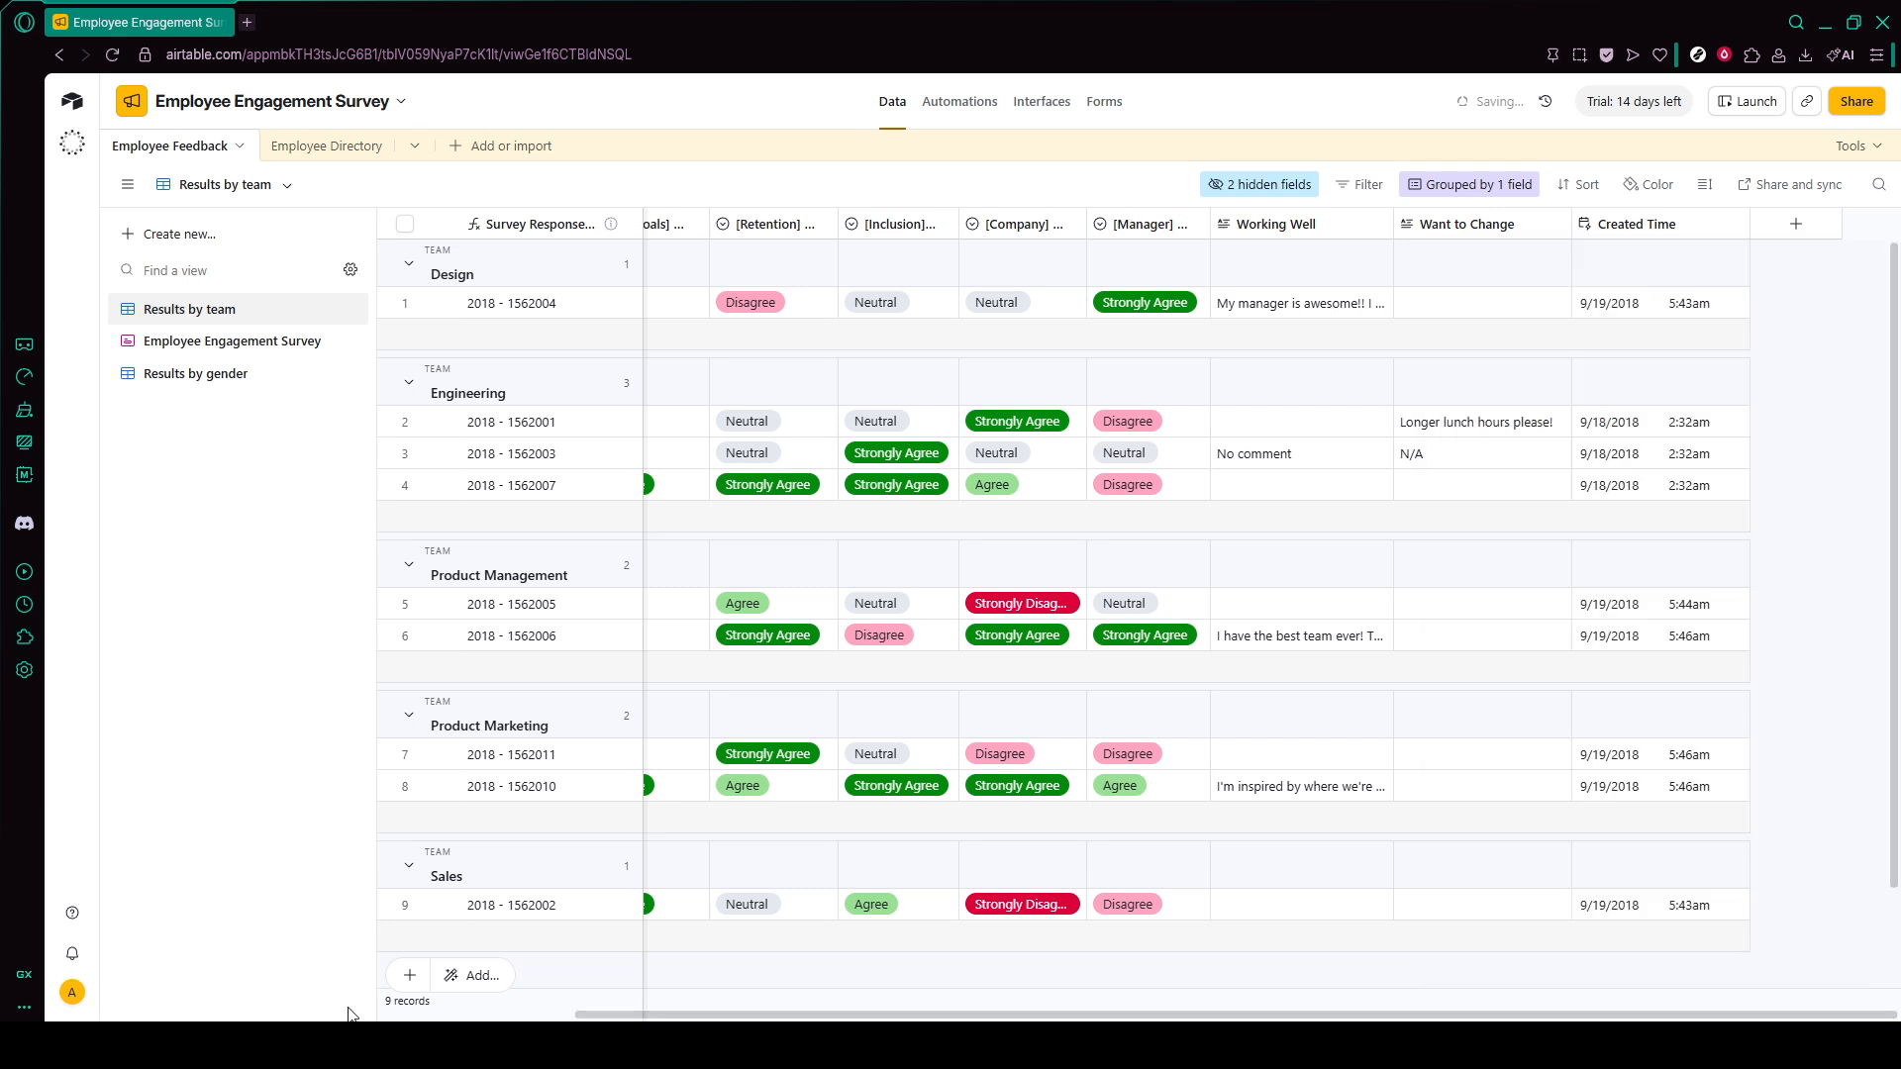
left_click(412, 977)
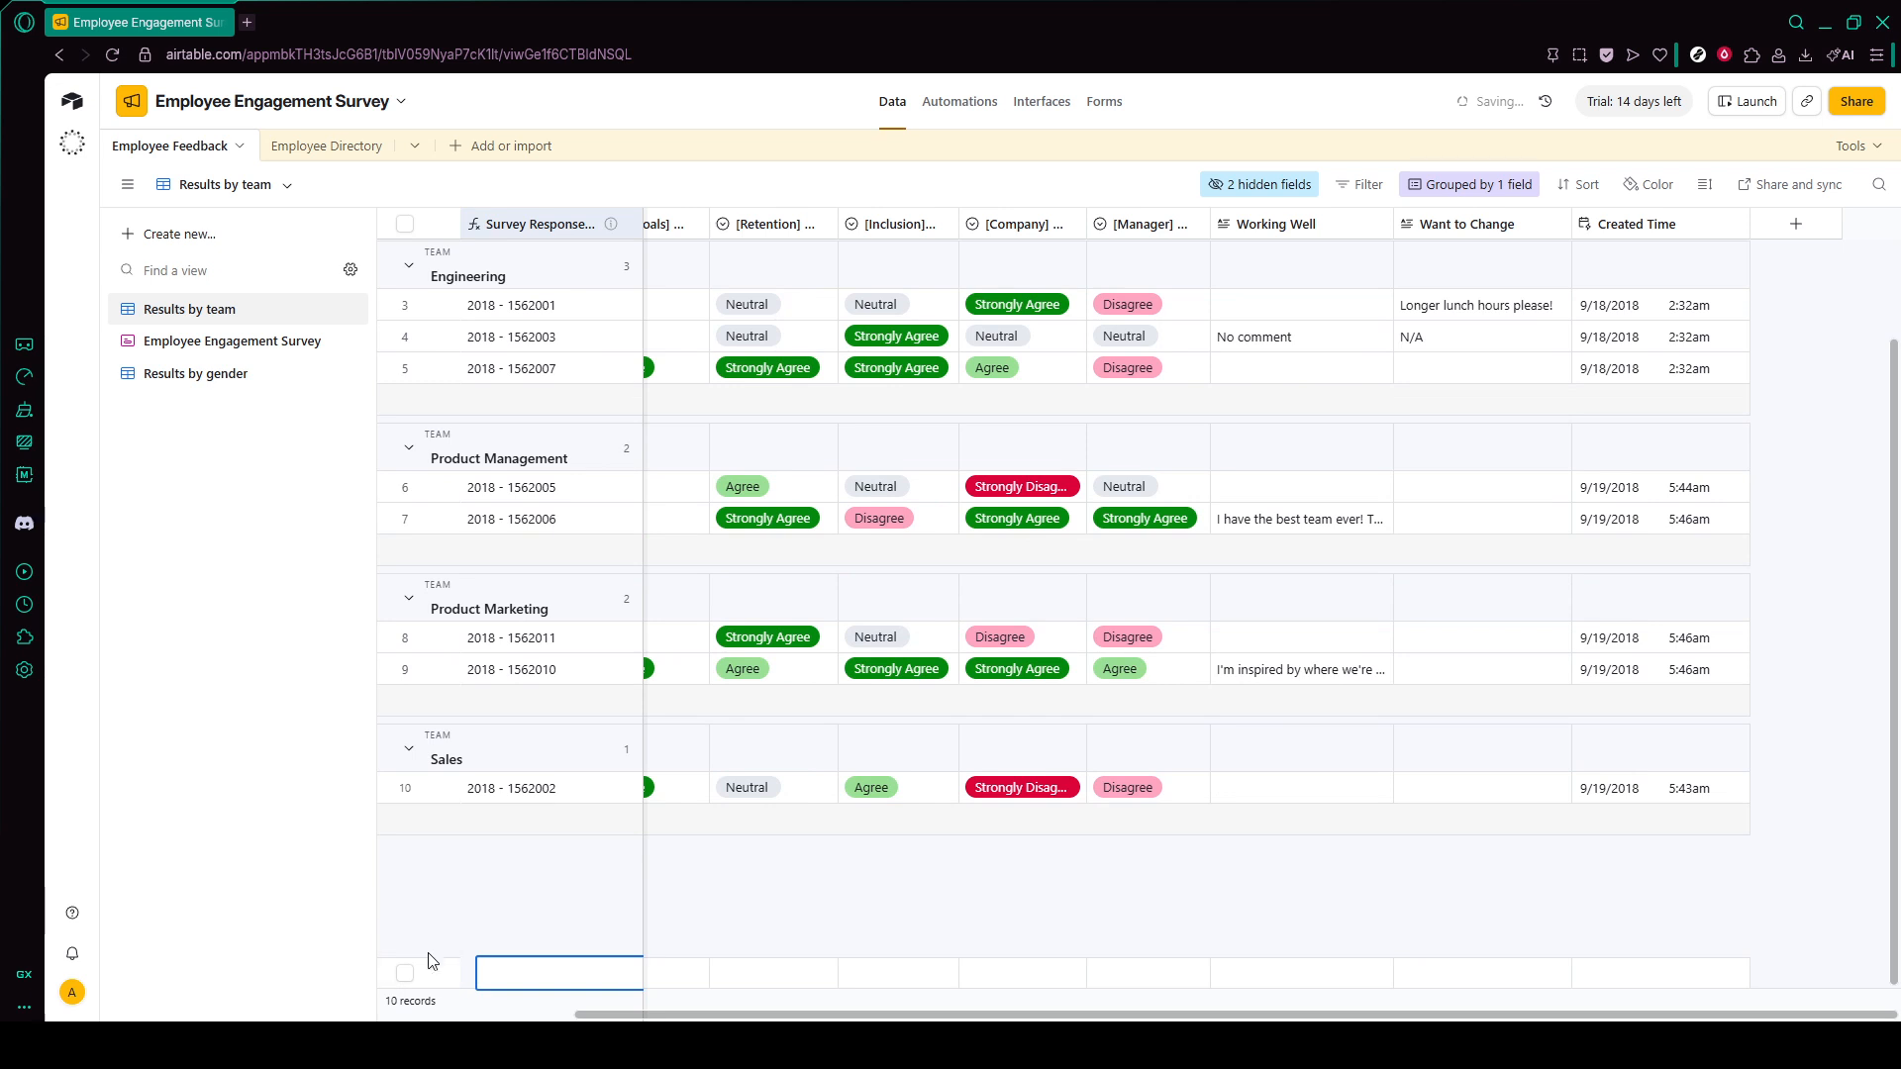
left_click(324, 147)
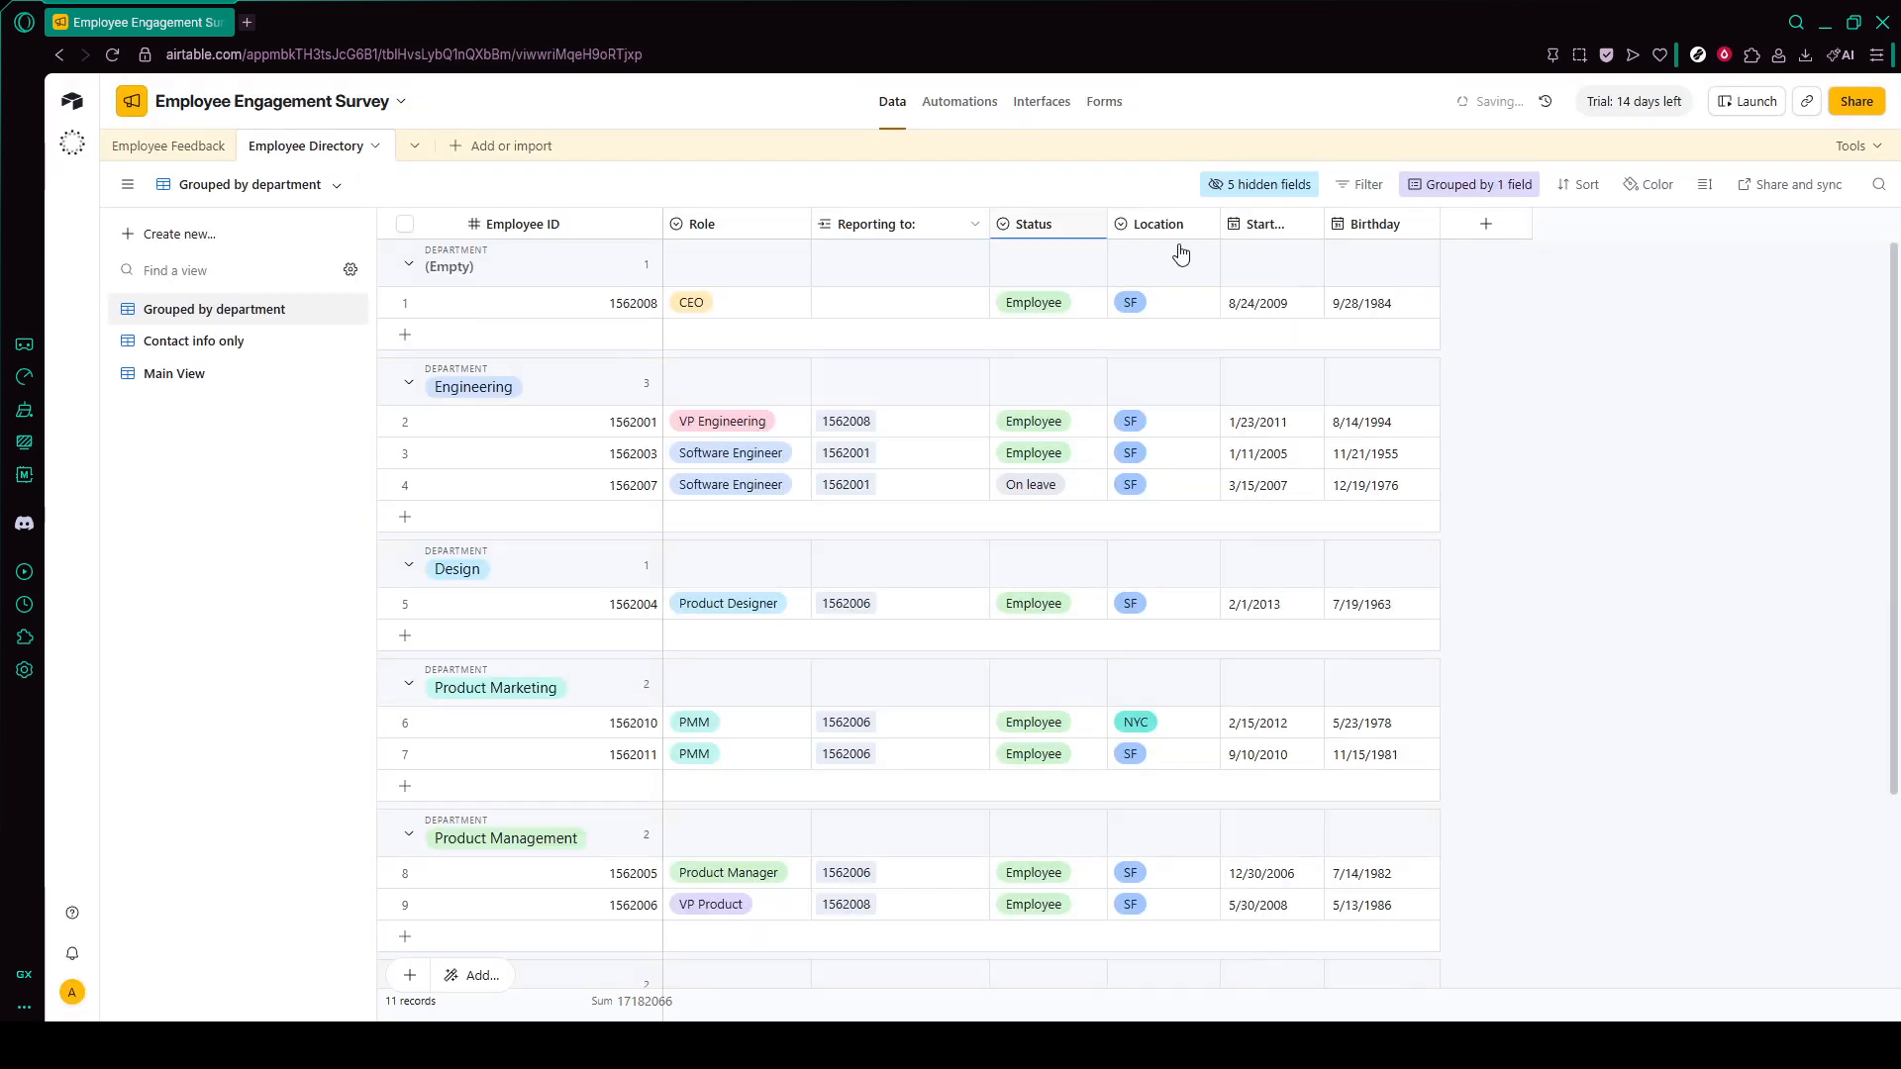
left_click(1493, 234)
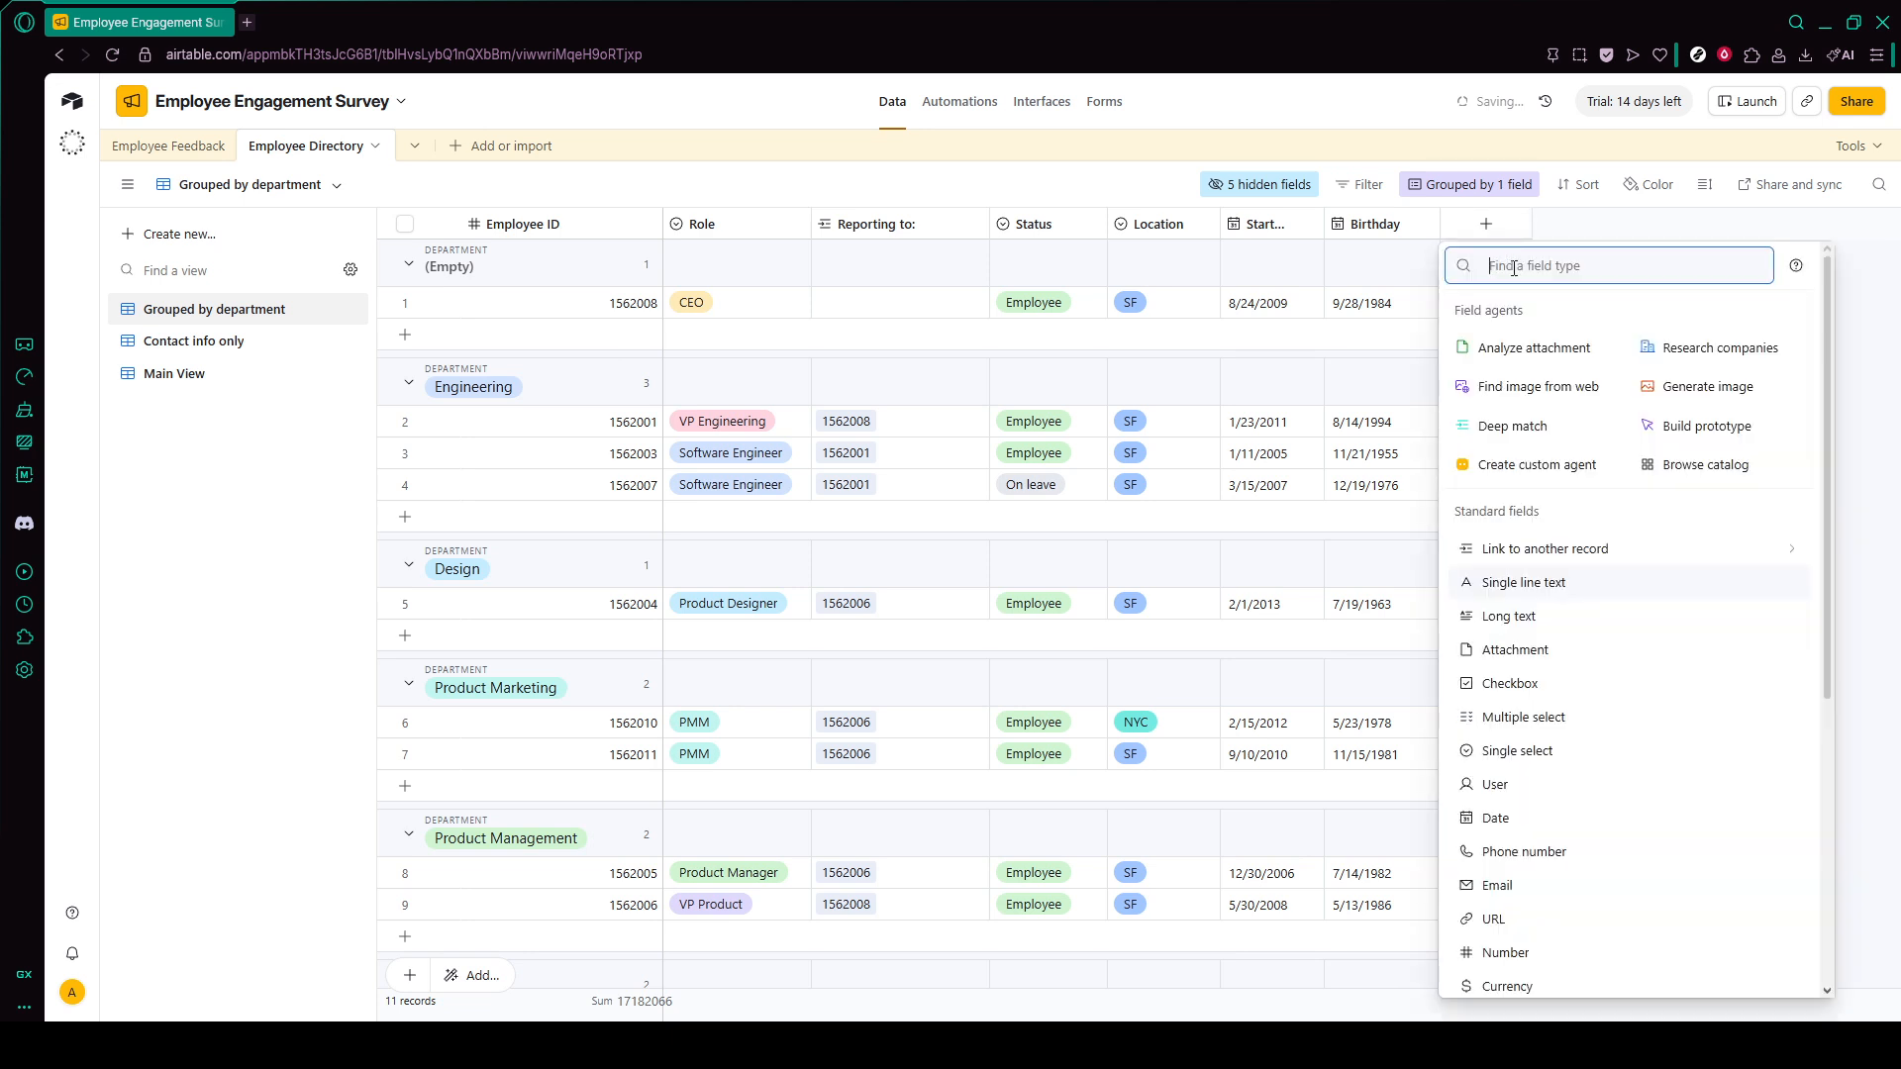
type("rec")
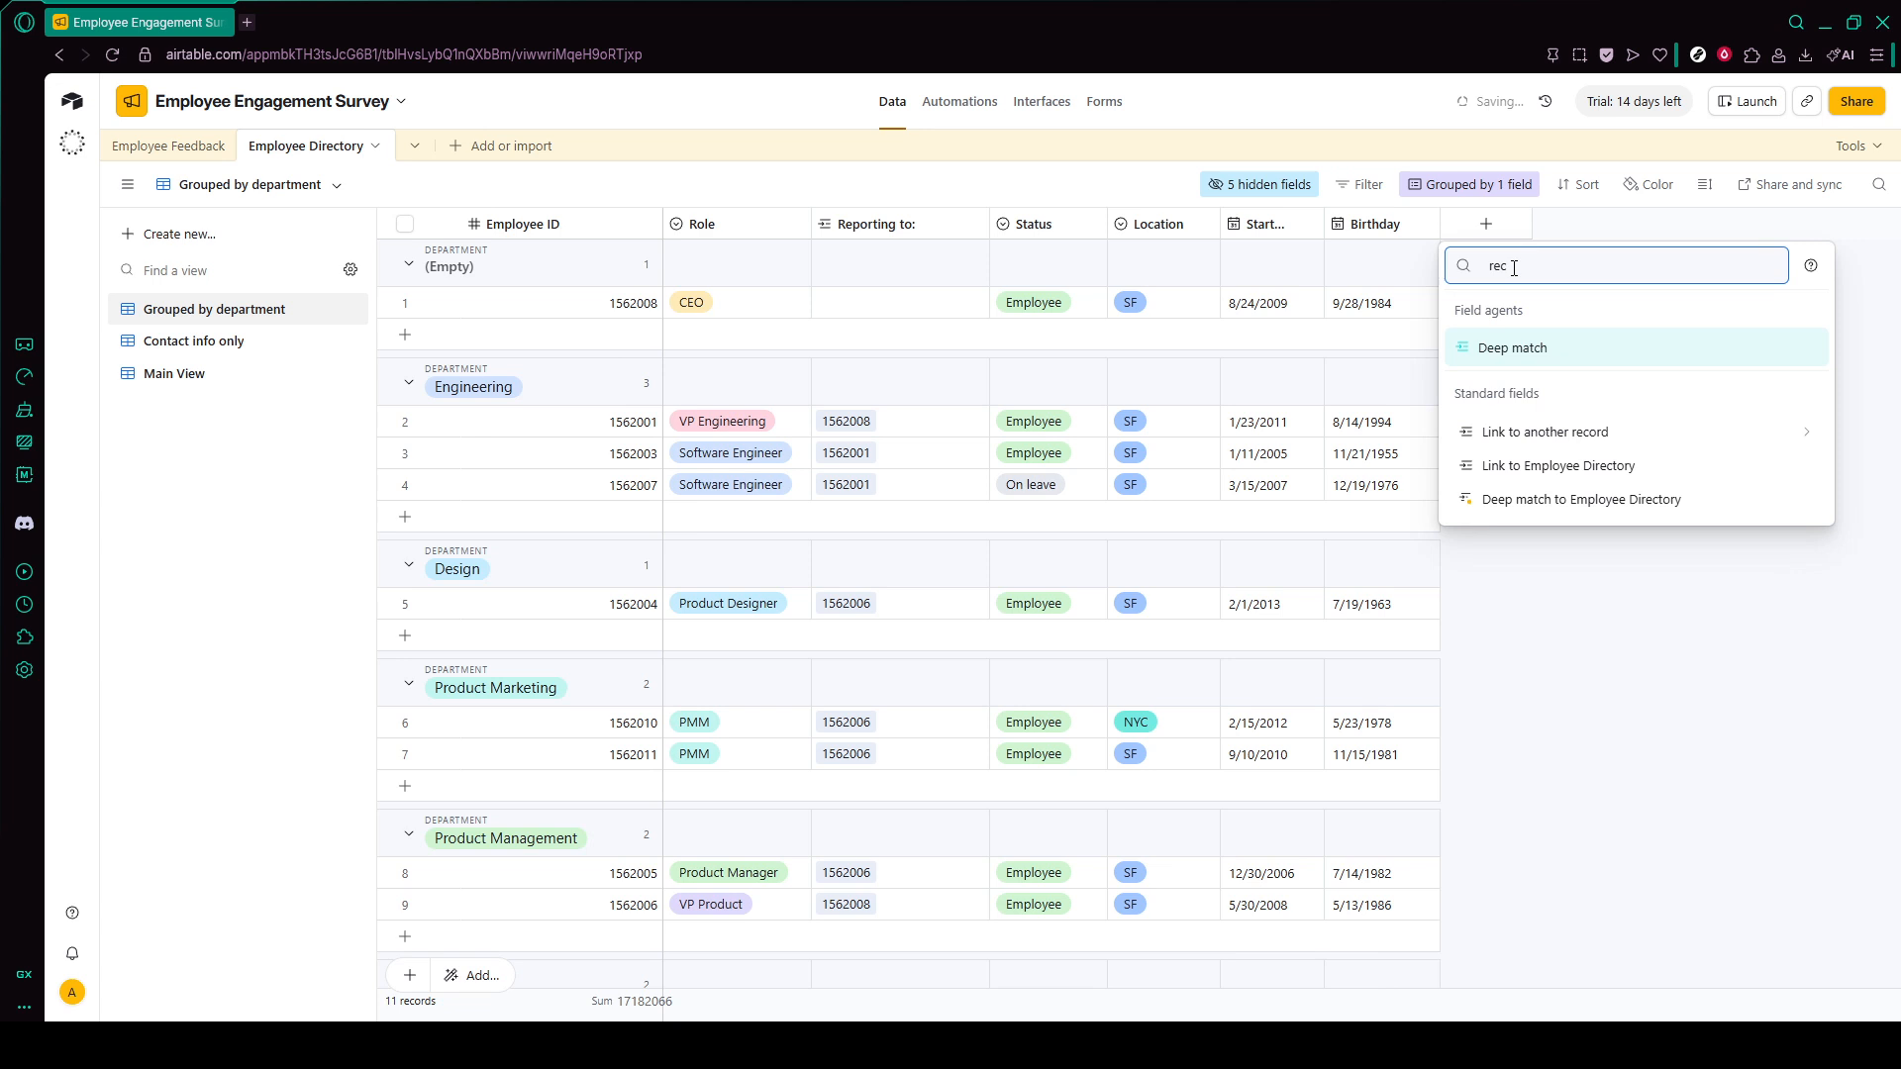
left_click(1548, 442)
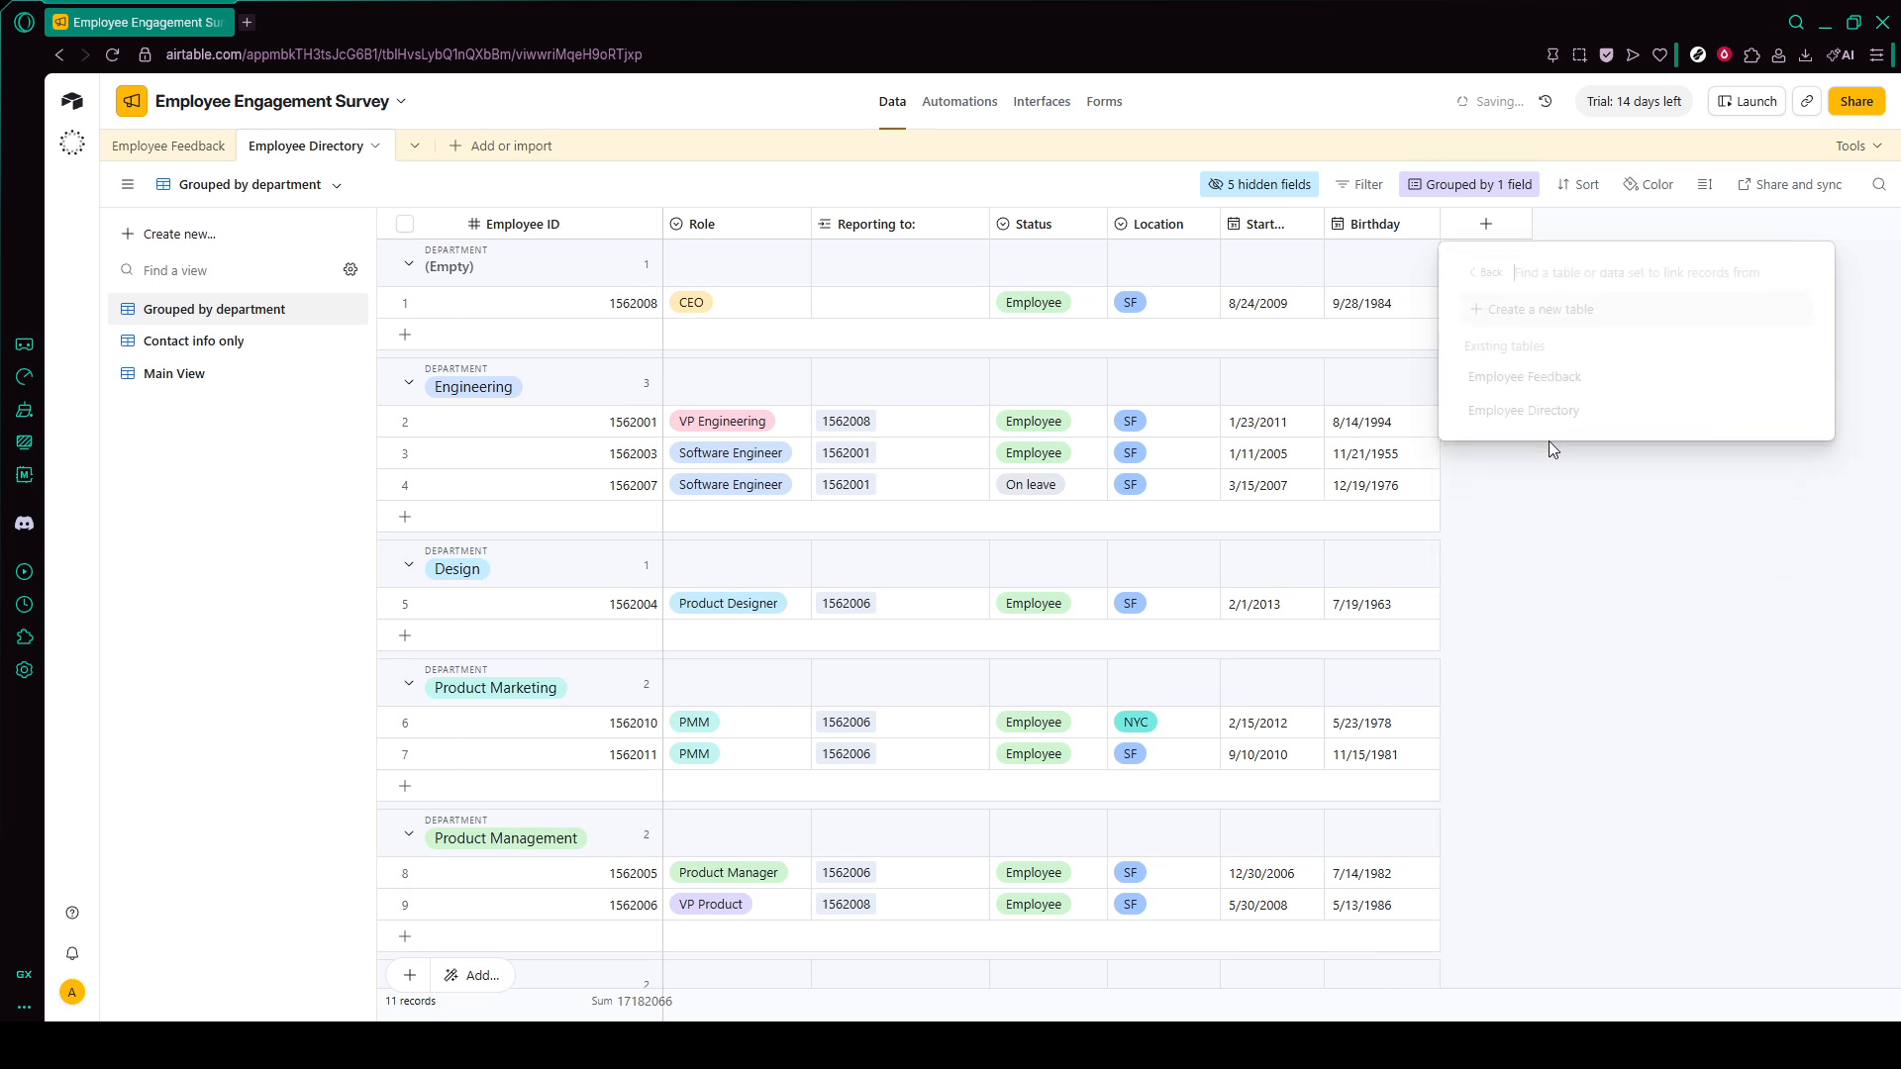
left_click(1592, 402)
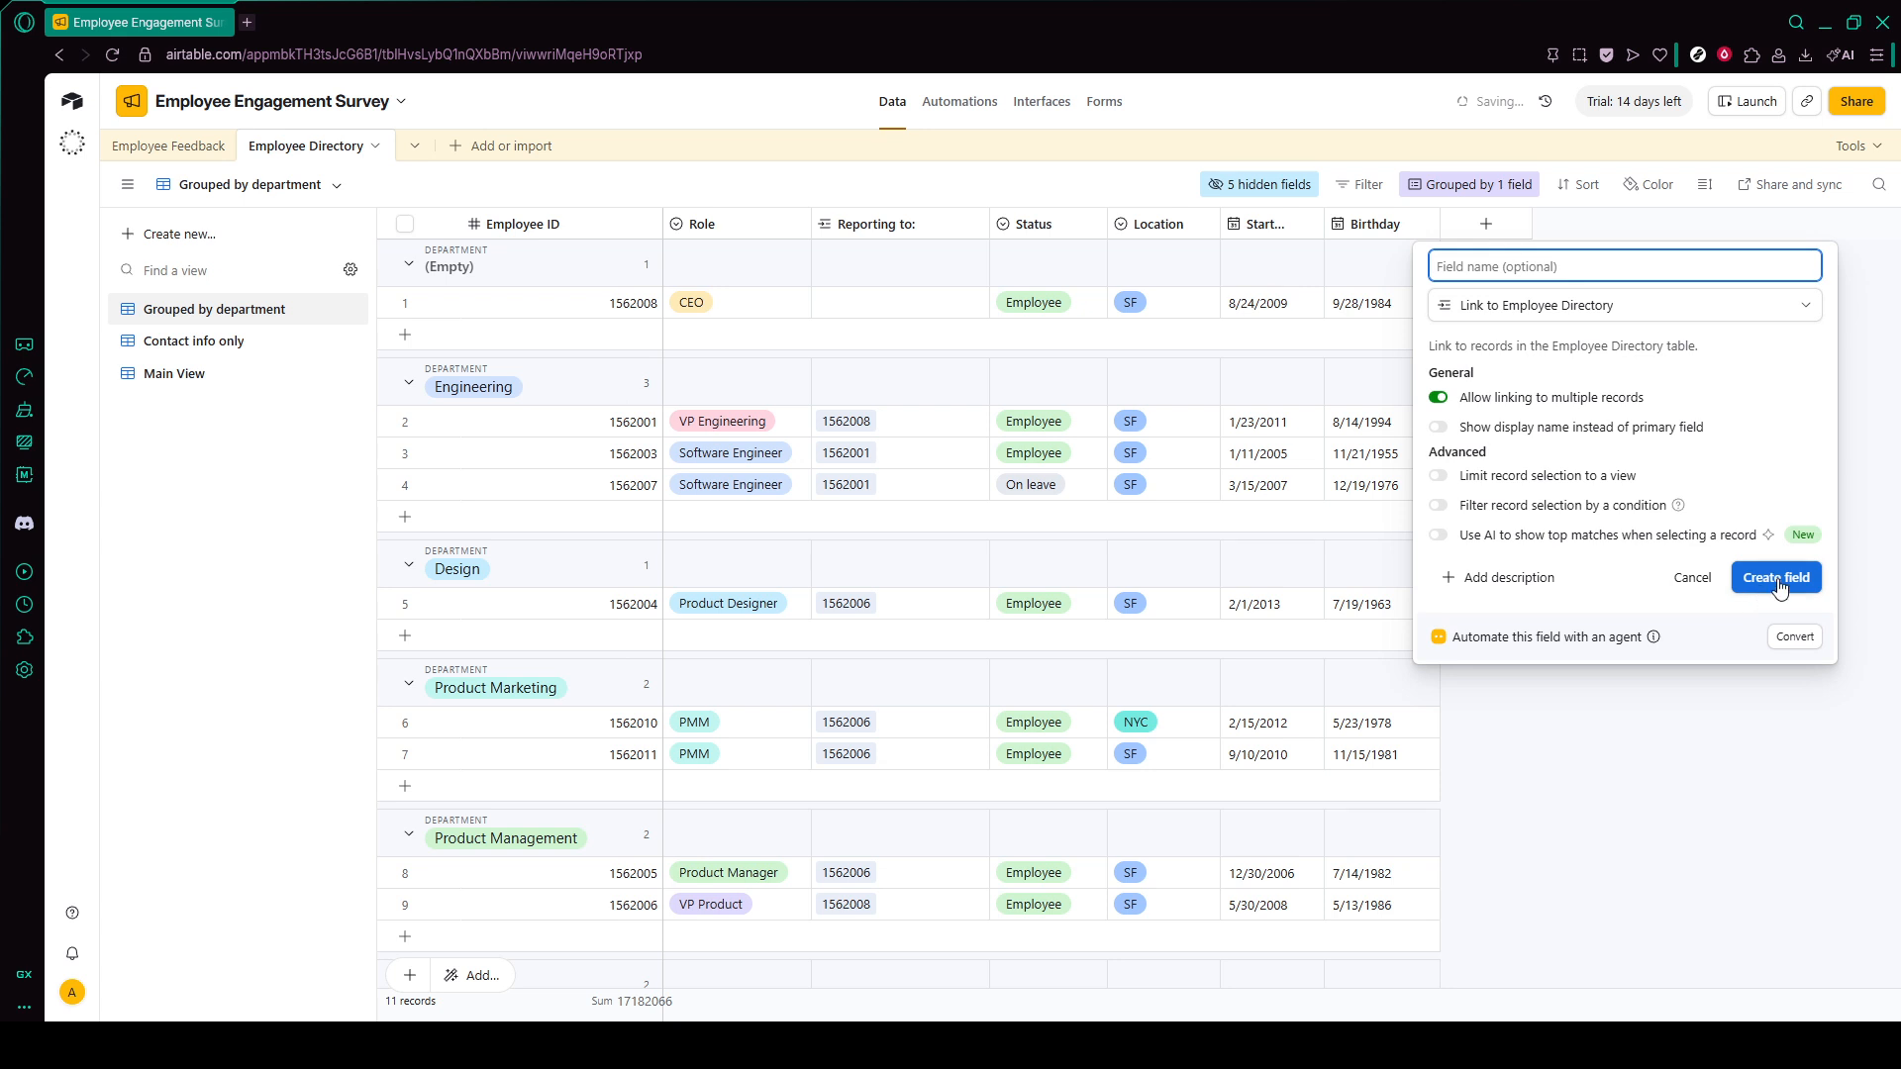
left_click(1705, 770)
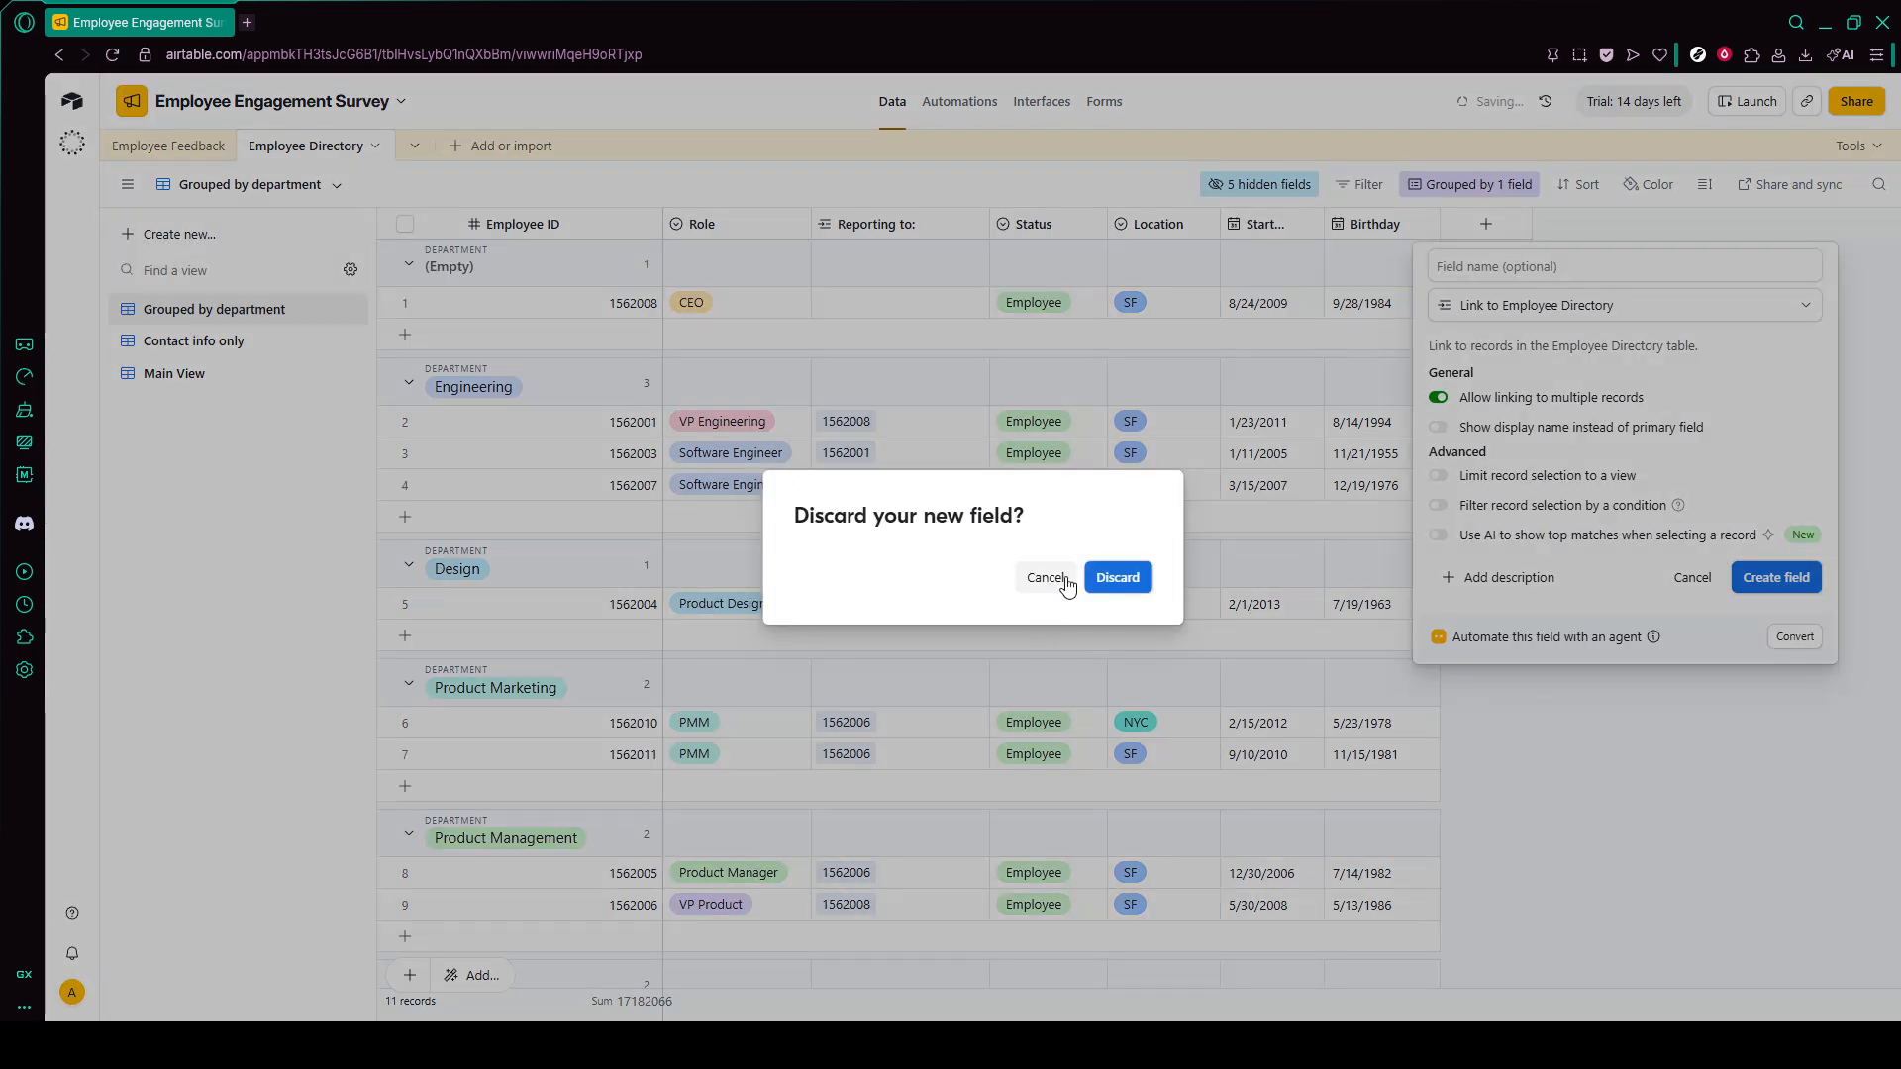
left_click(1114, 576)
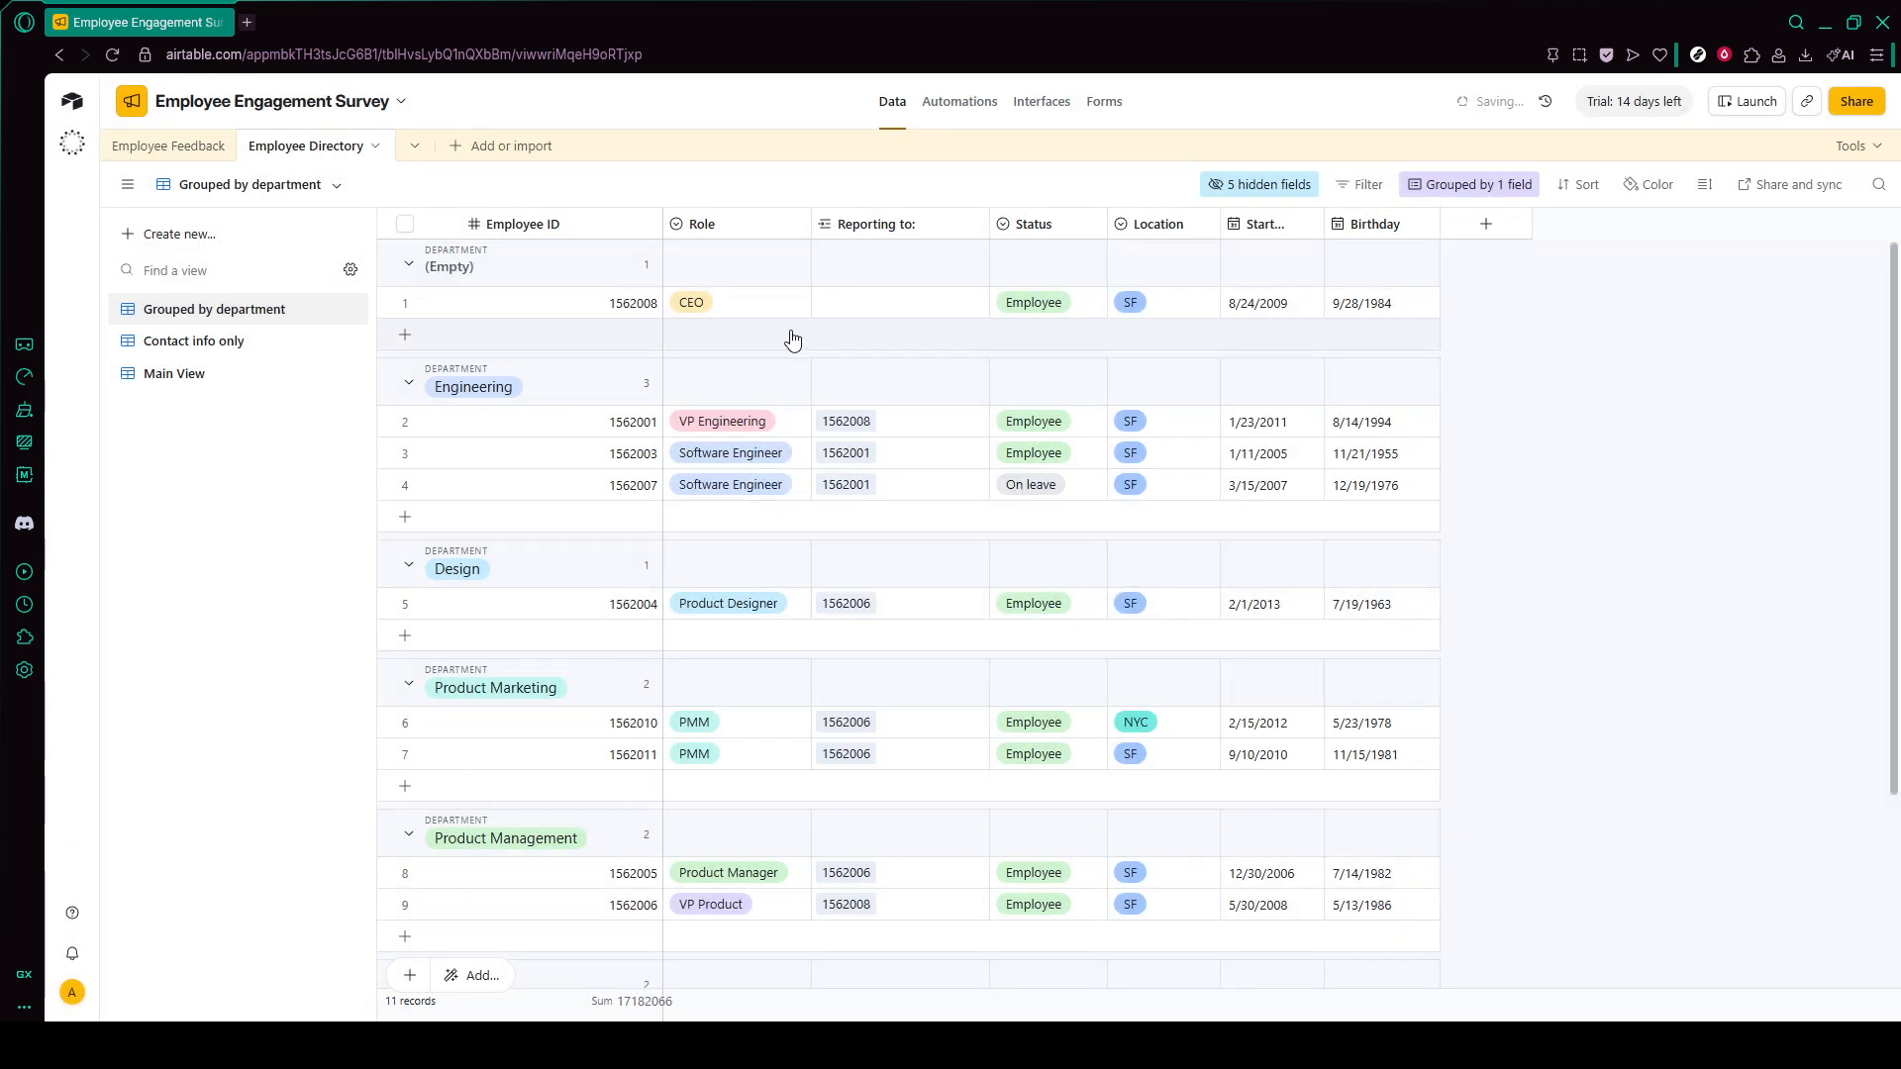
- Examine the filter, grouping, hidden-field and sort settings of the Results by team view in the Employee Feedback table
left_click(173, 147)
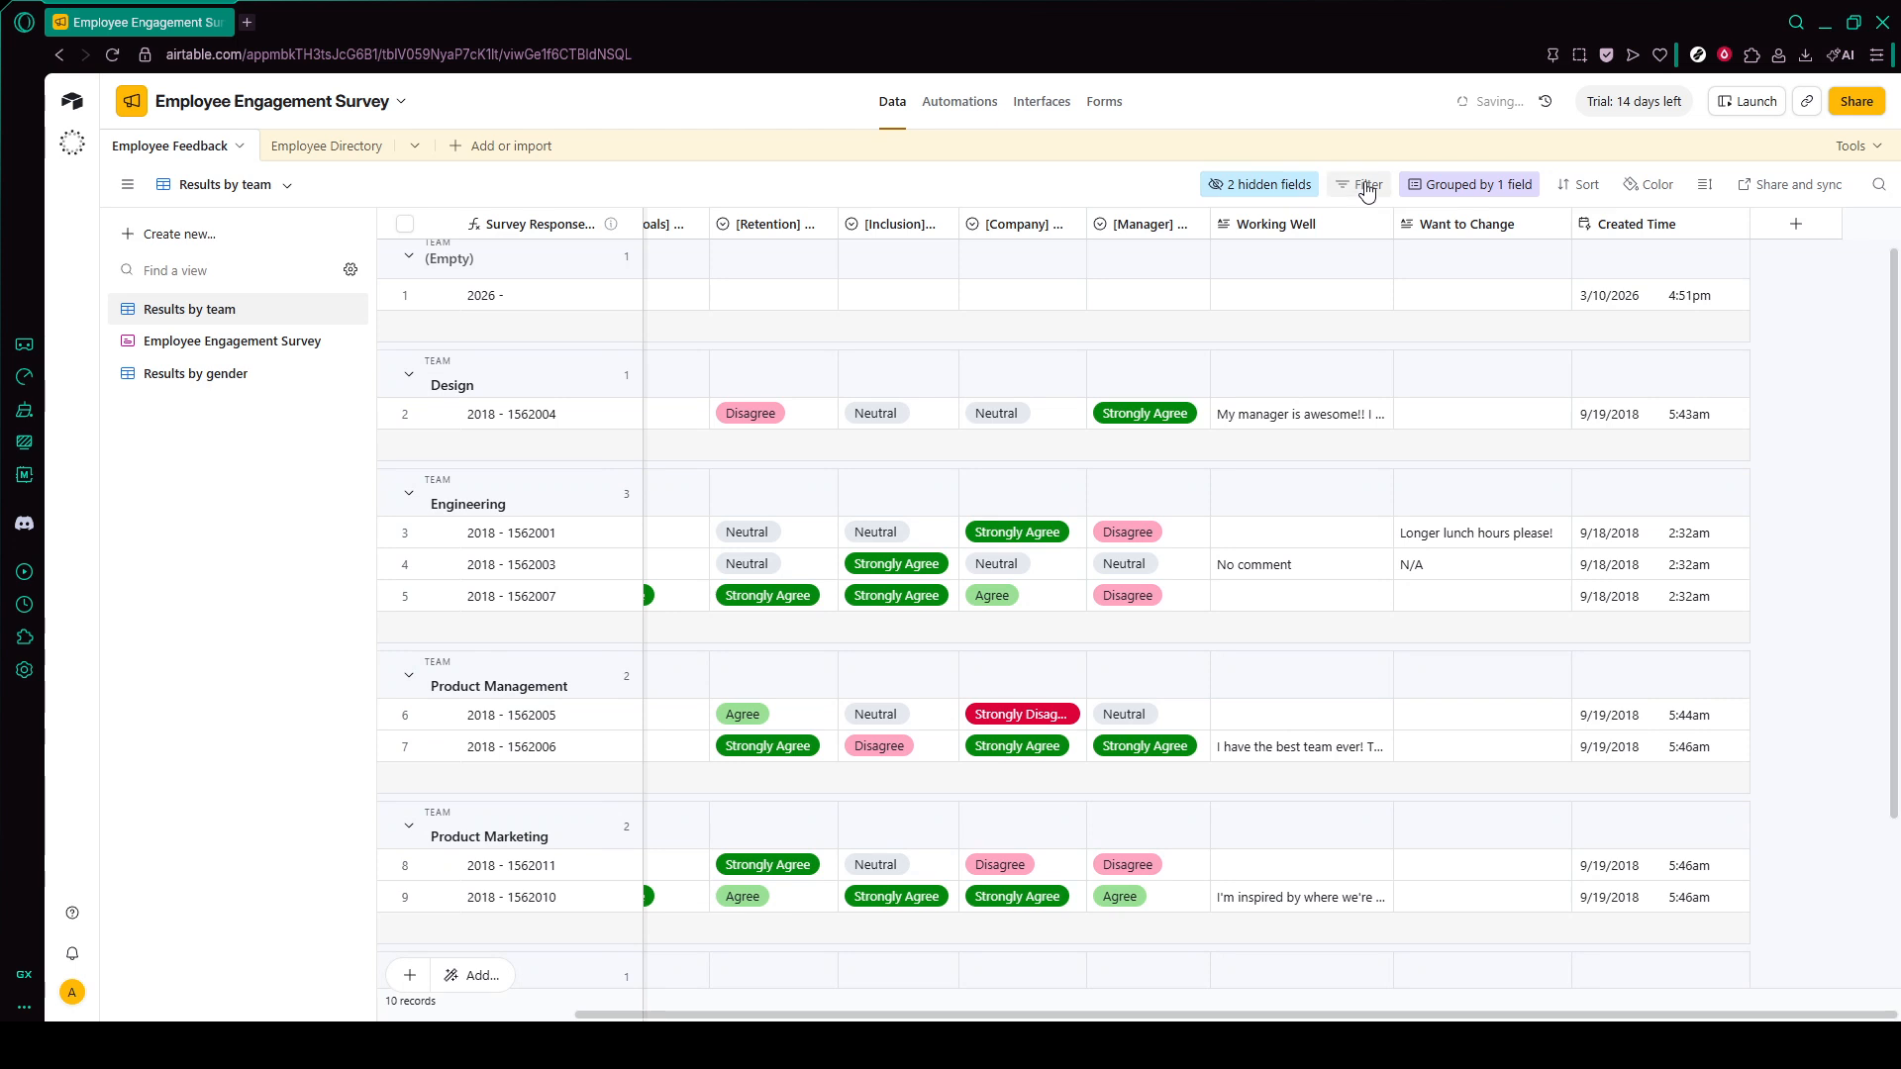
left_click(1355, 187)
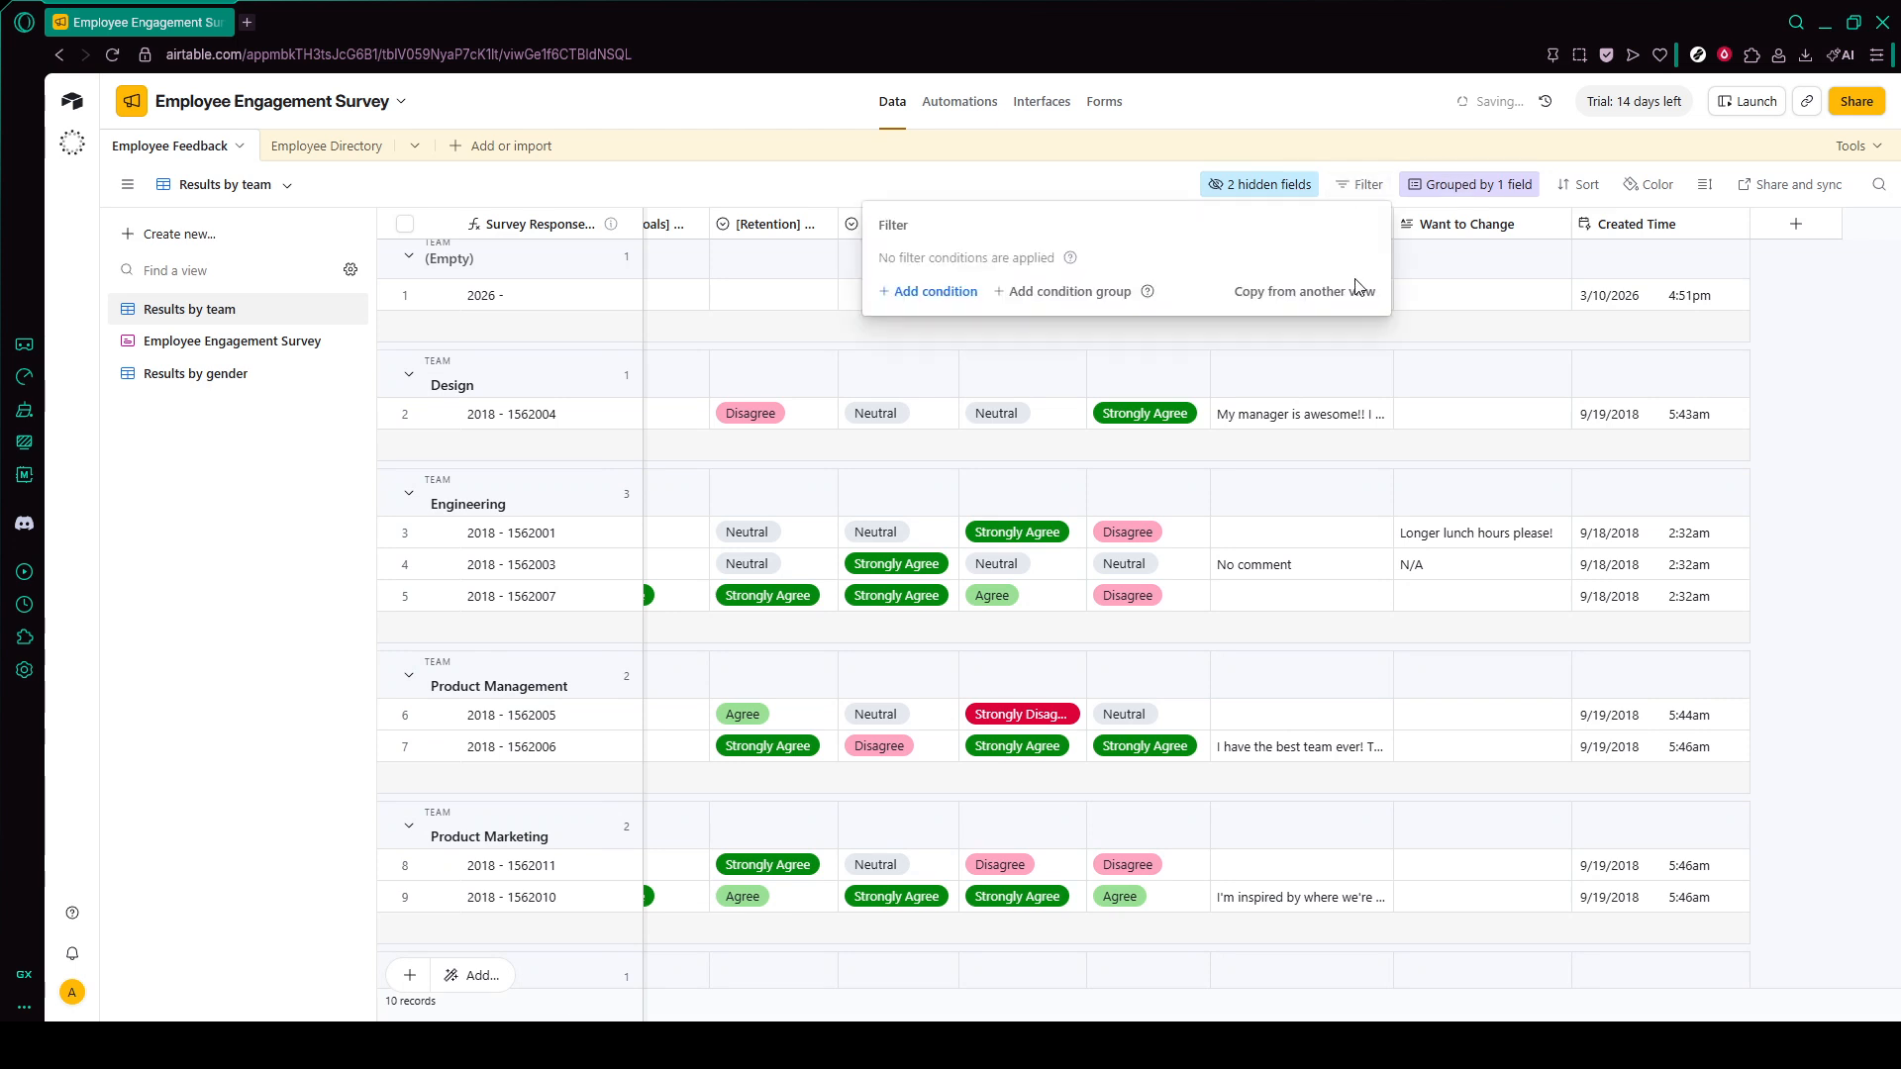
left_click(1467, 178)
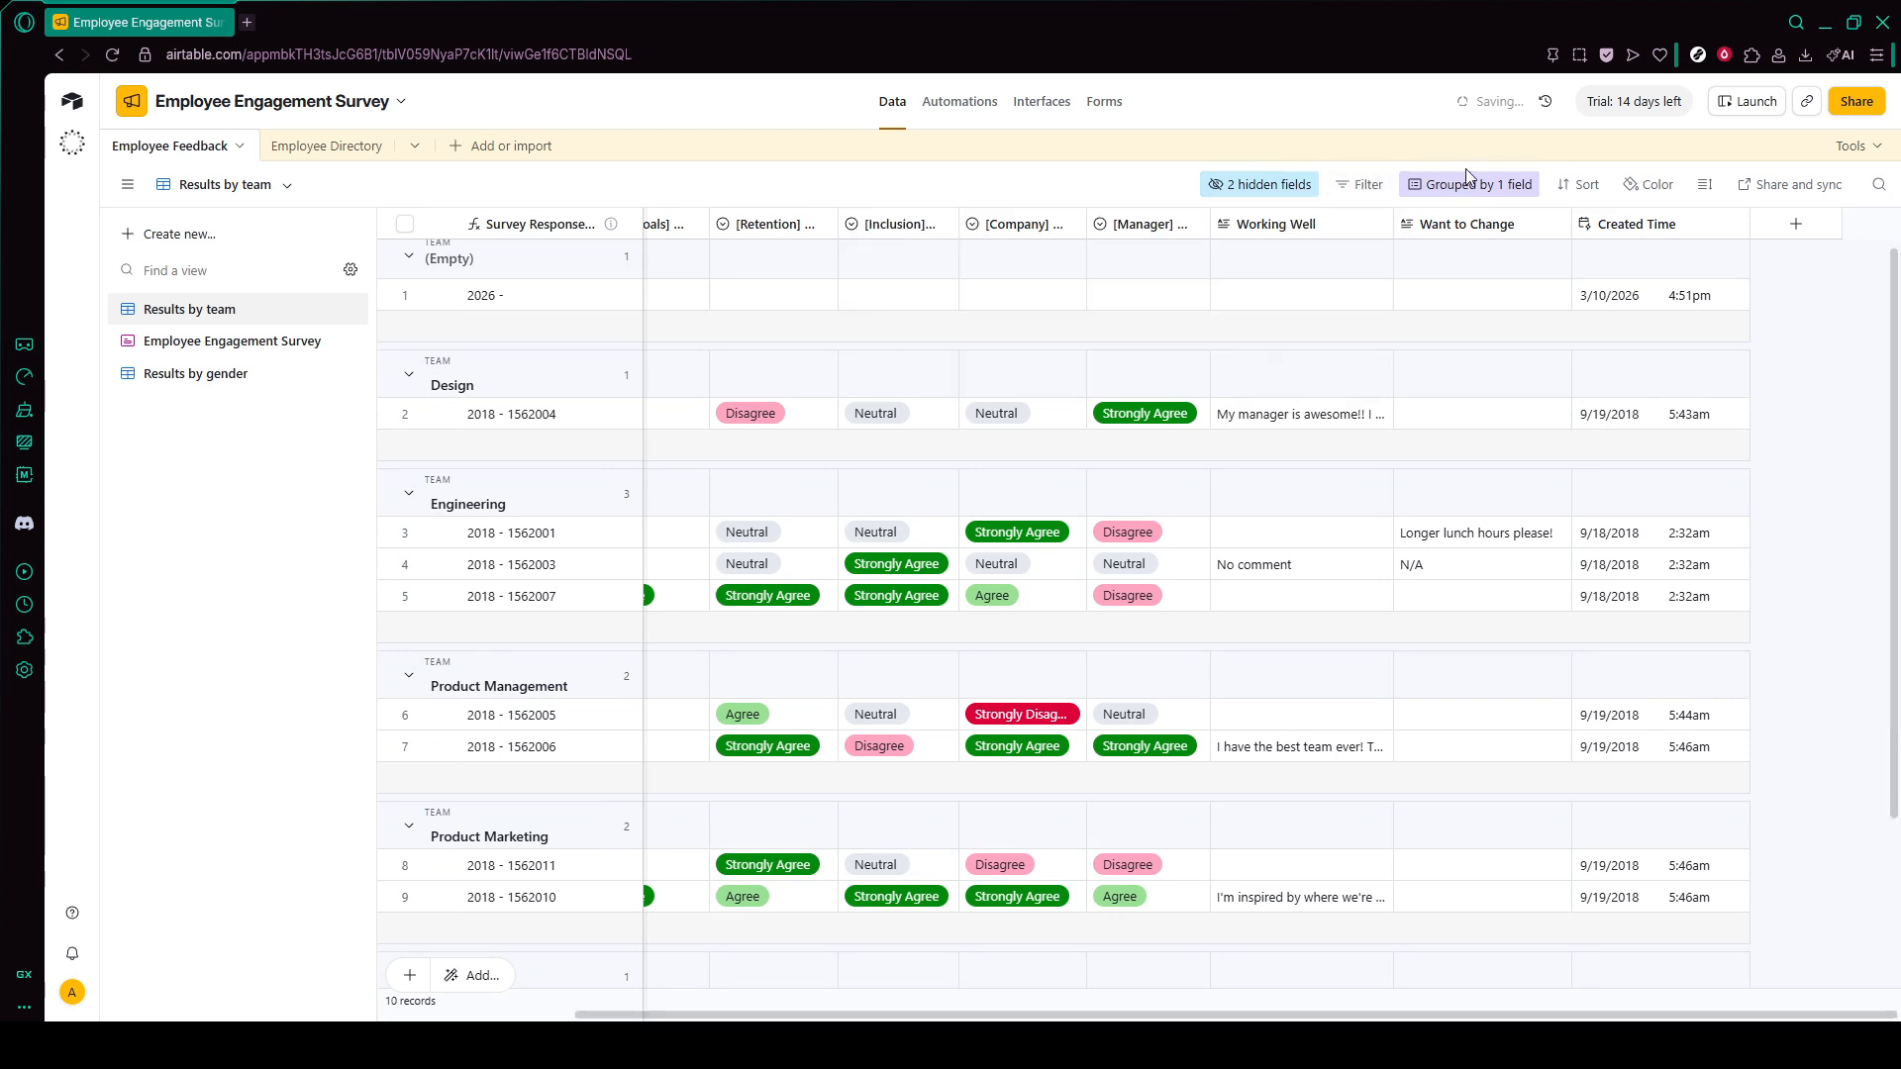
left_click(1430, 184)
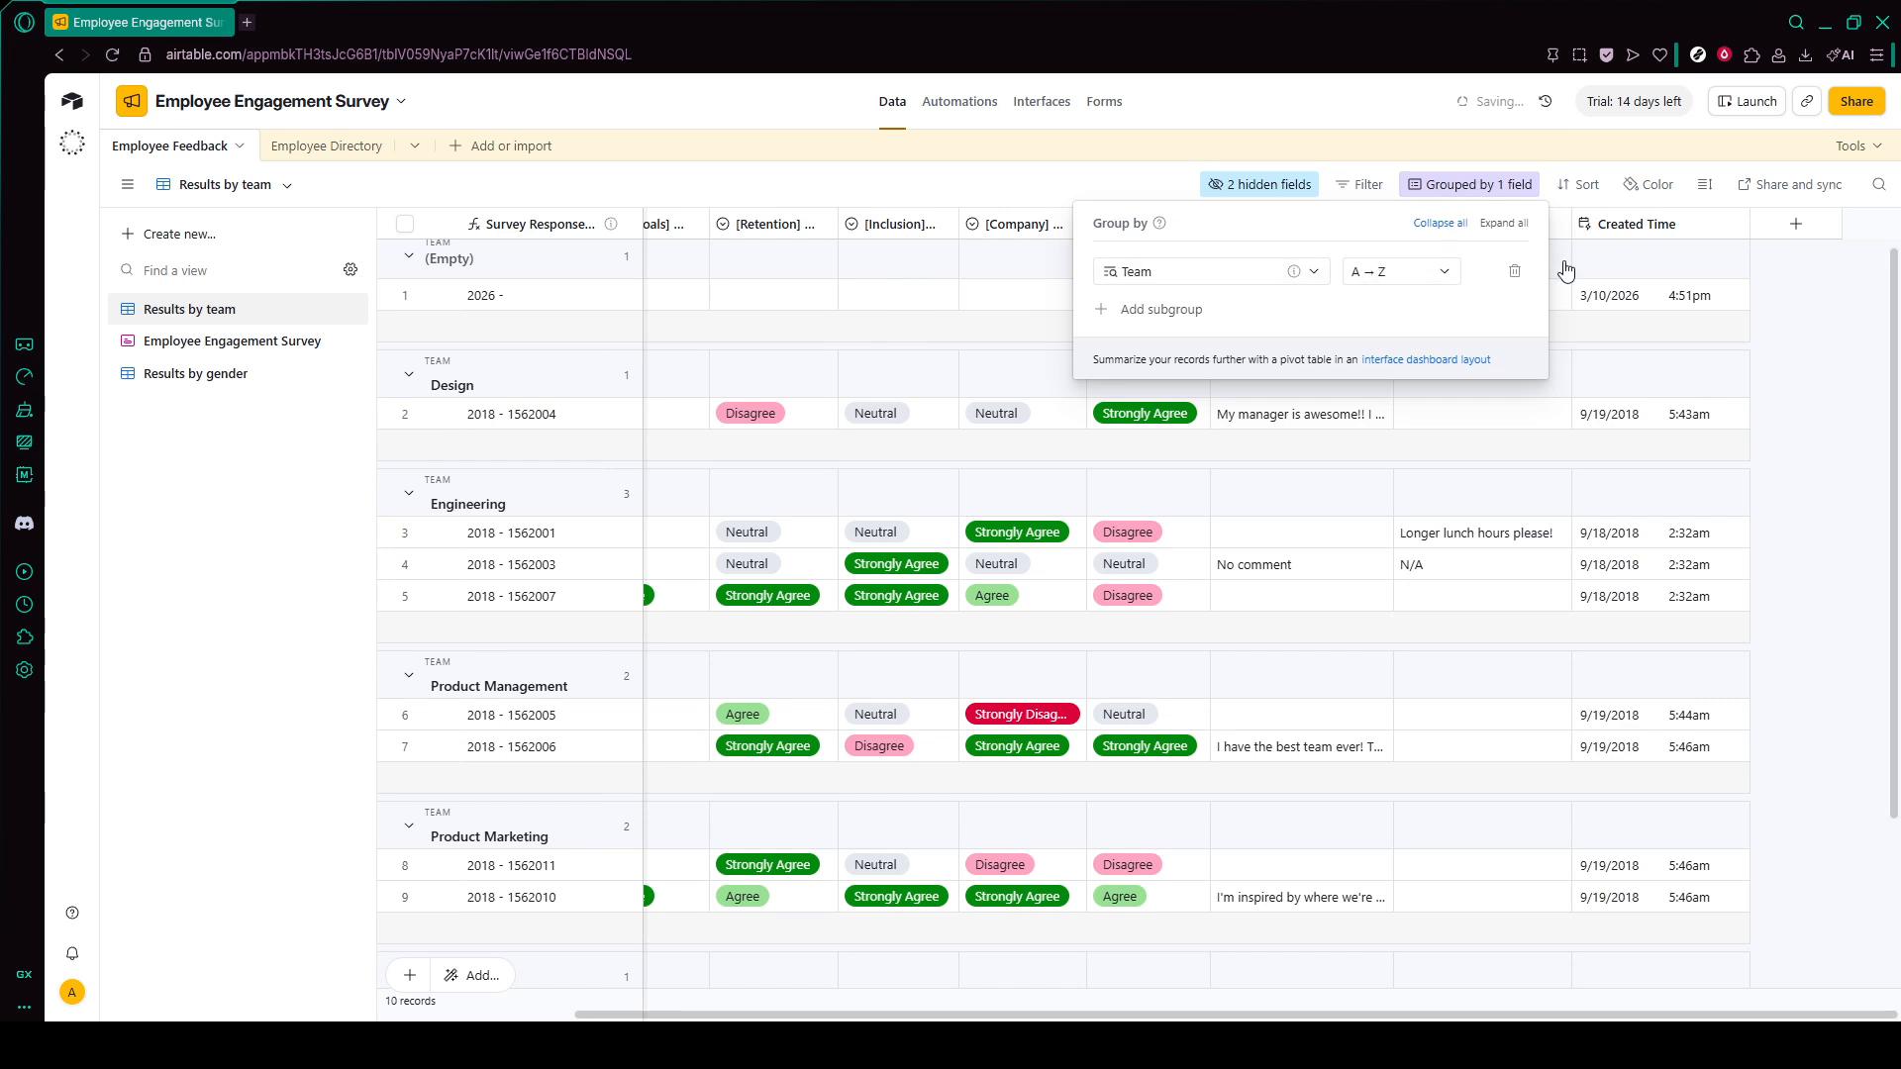
left_click(1277, 187)
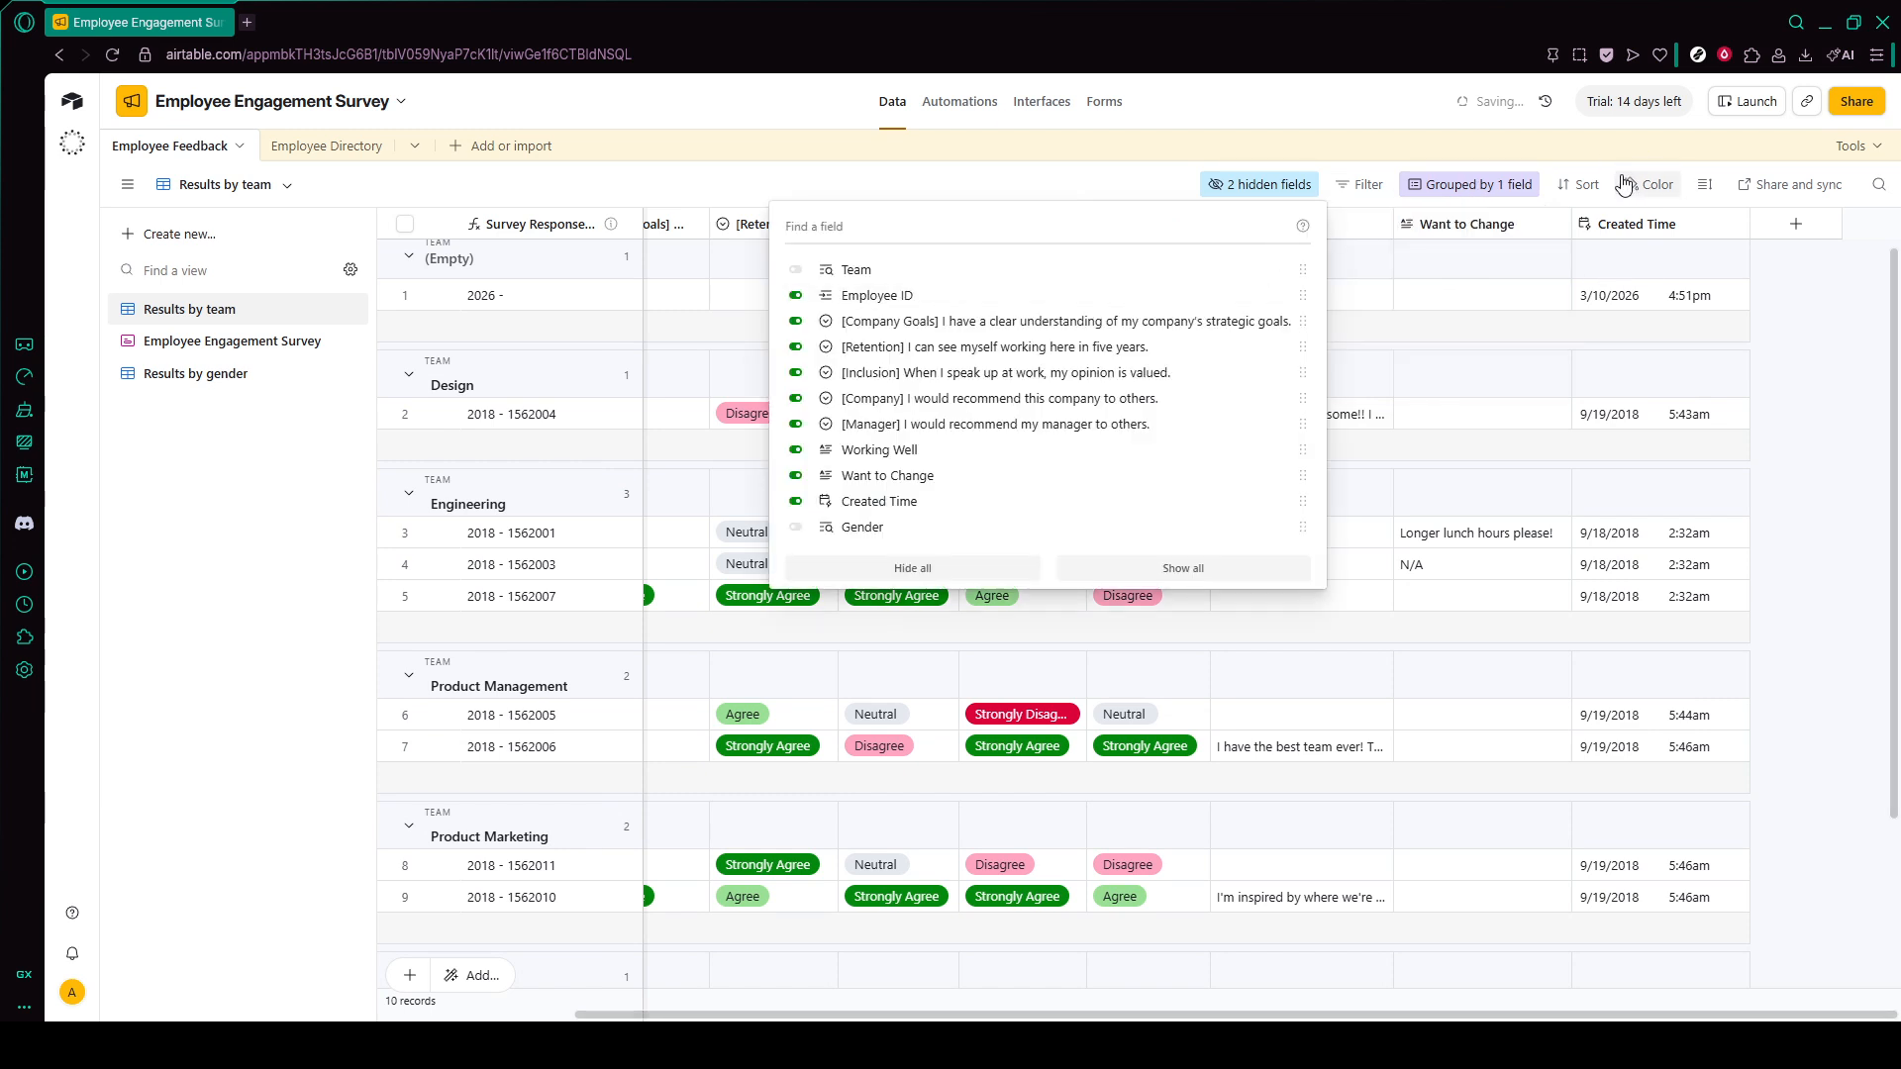
left_click(1582, 184)
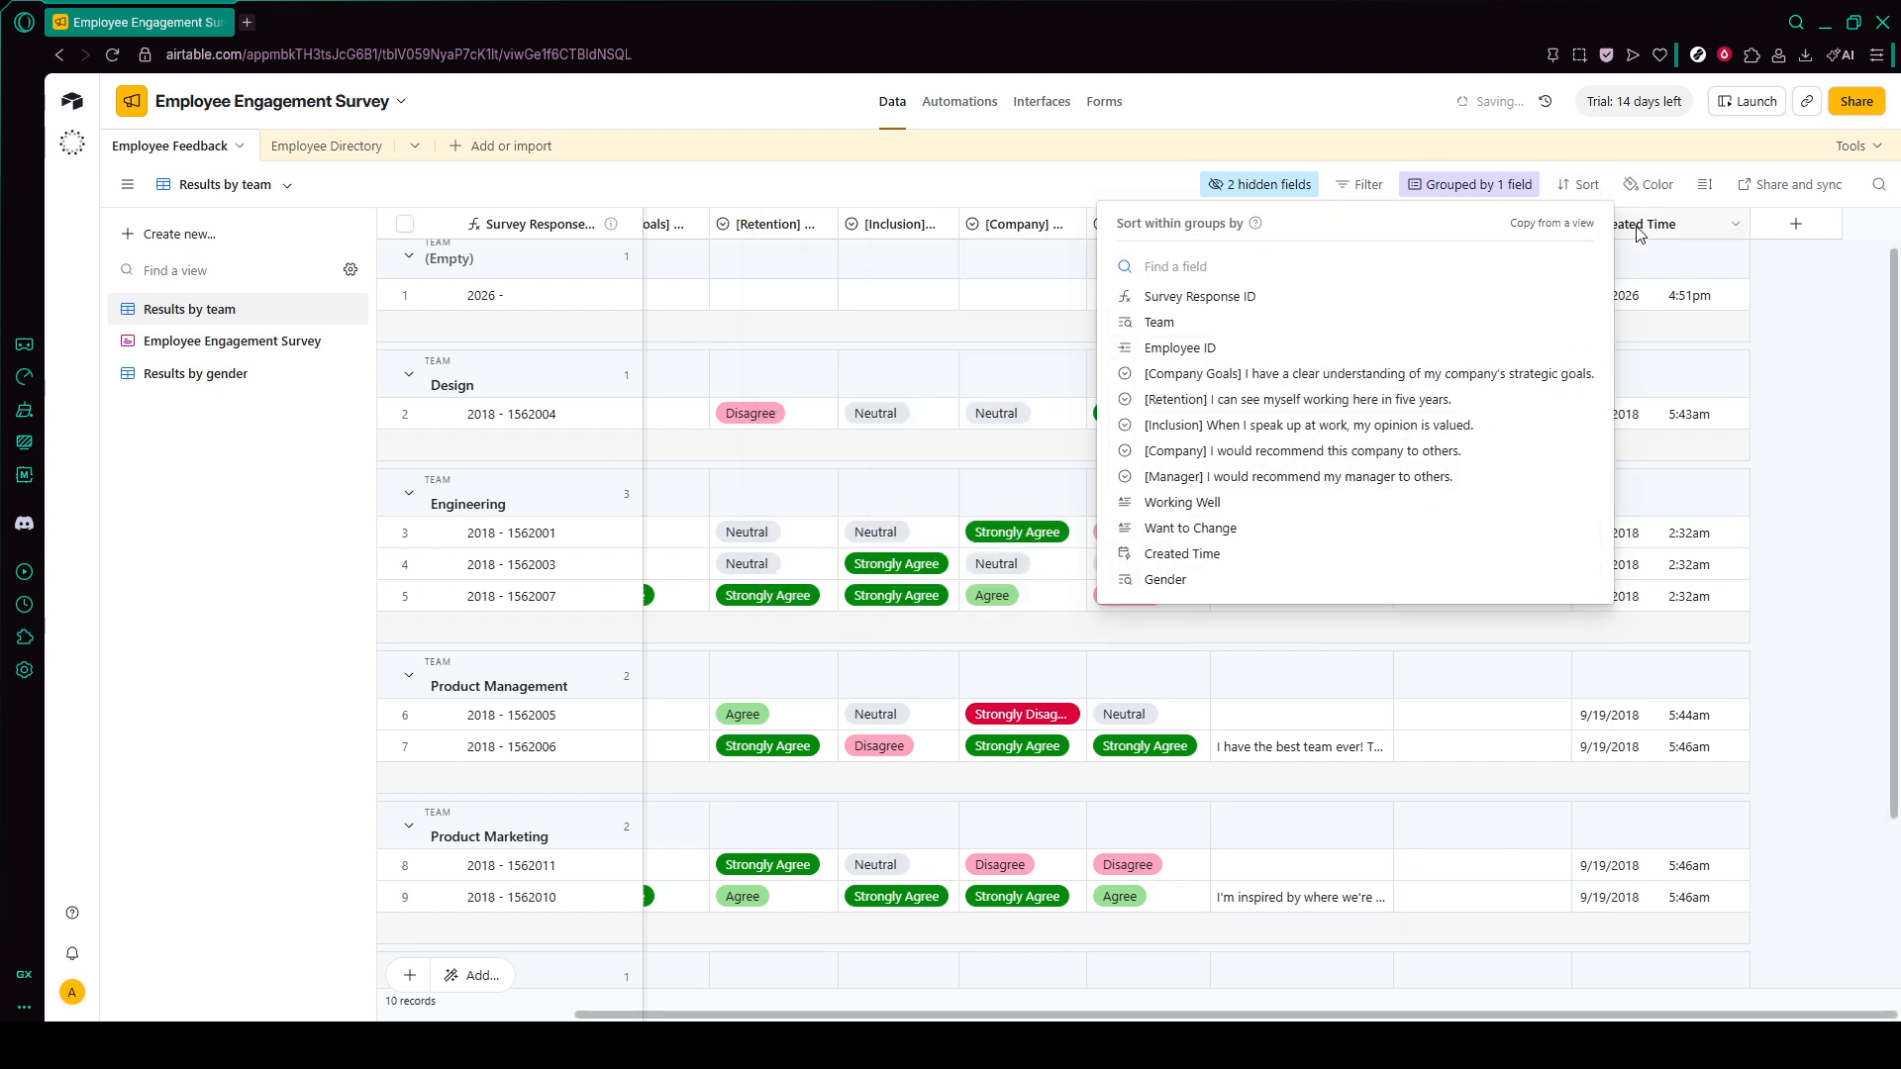
left_click(1575, 191)
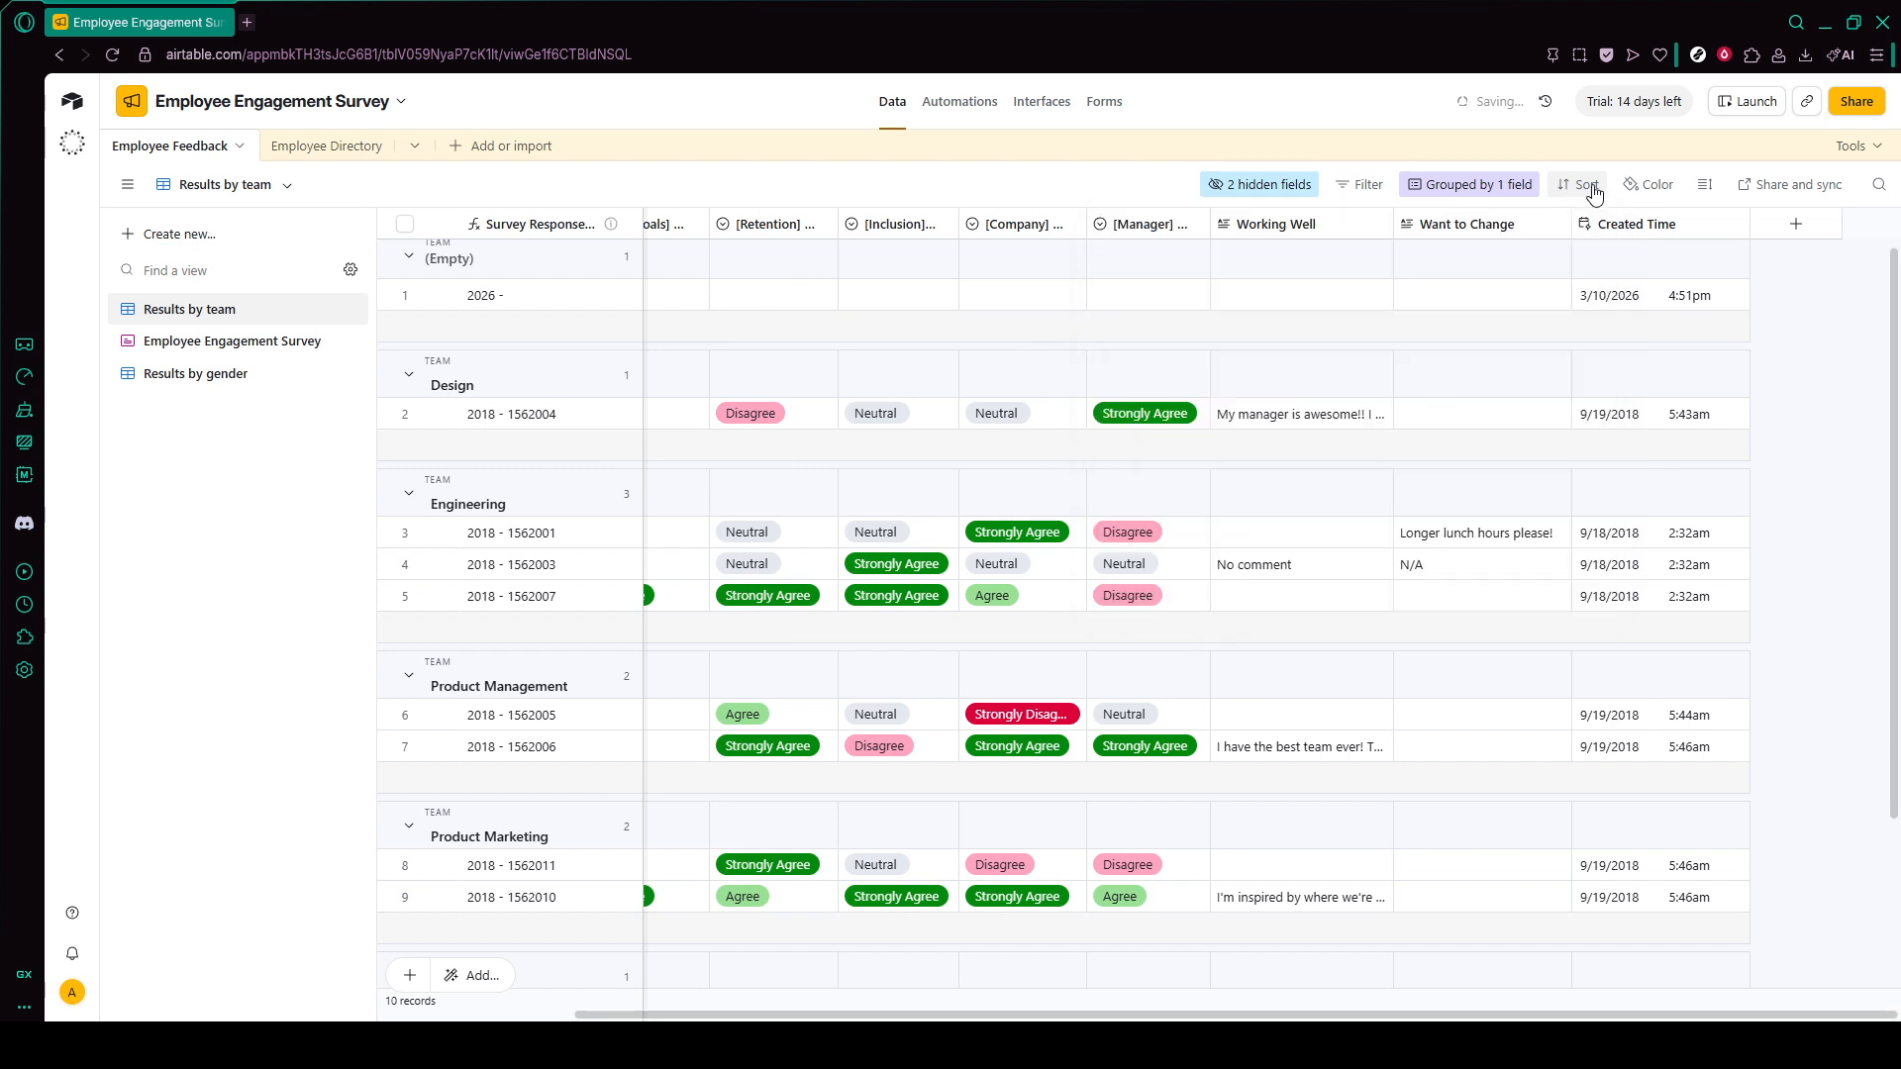
left_click(1571, 187)
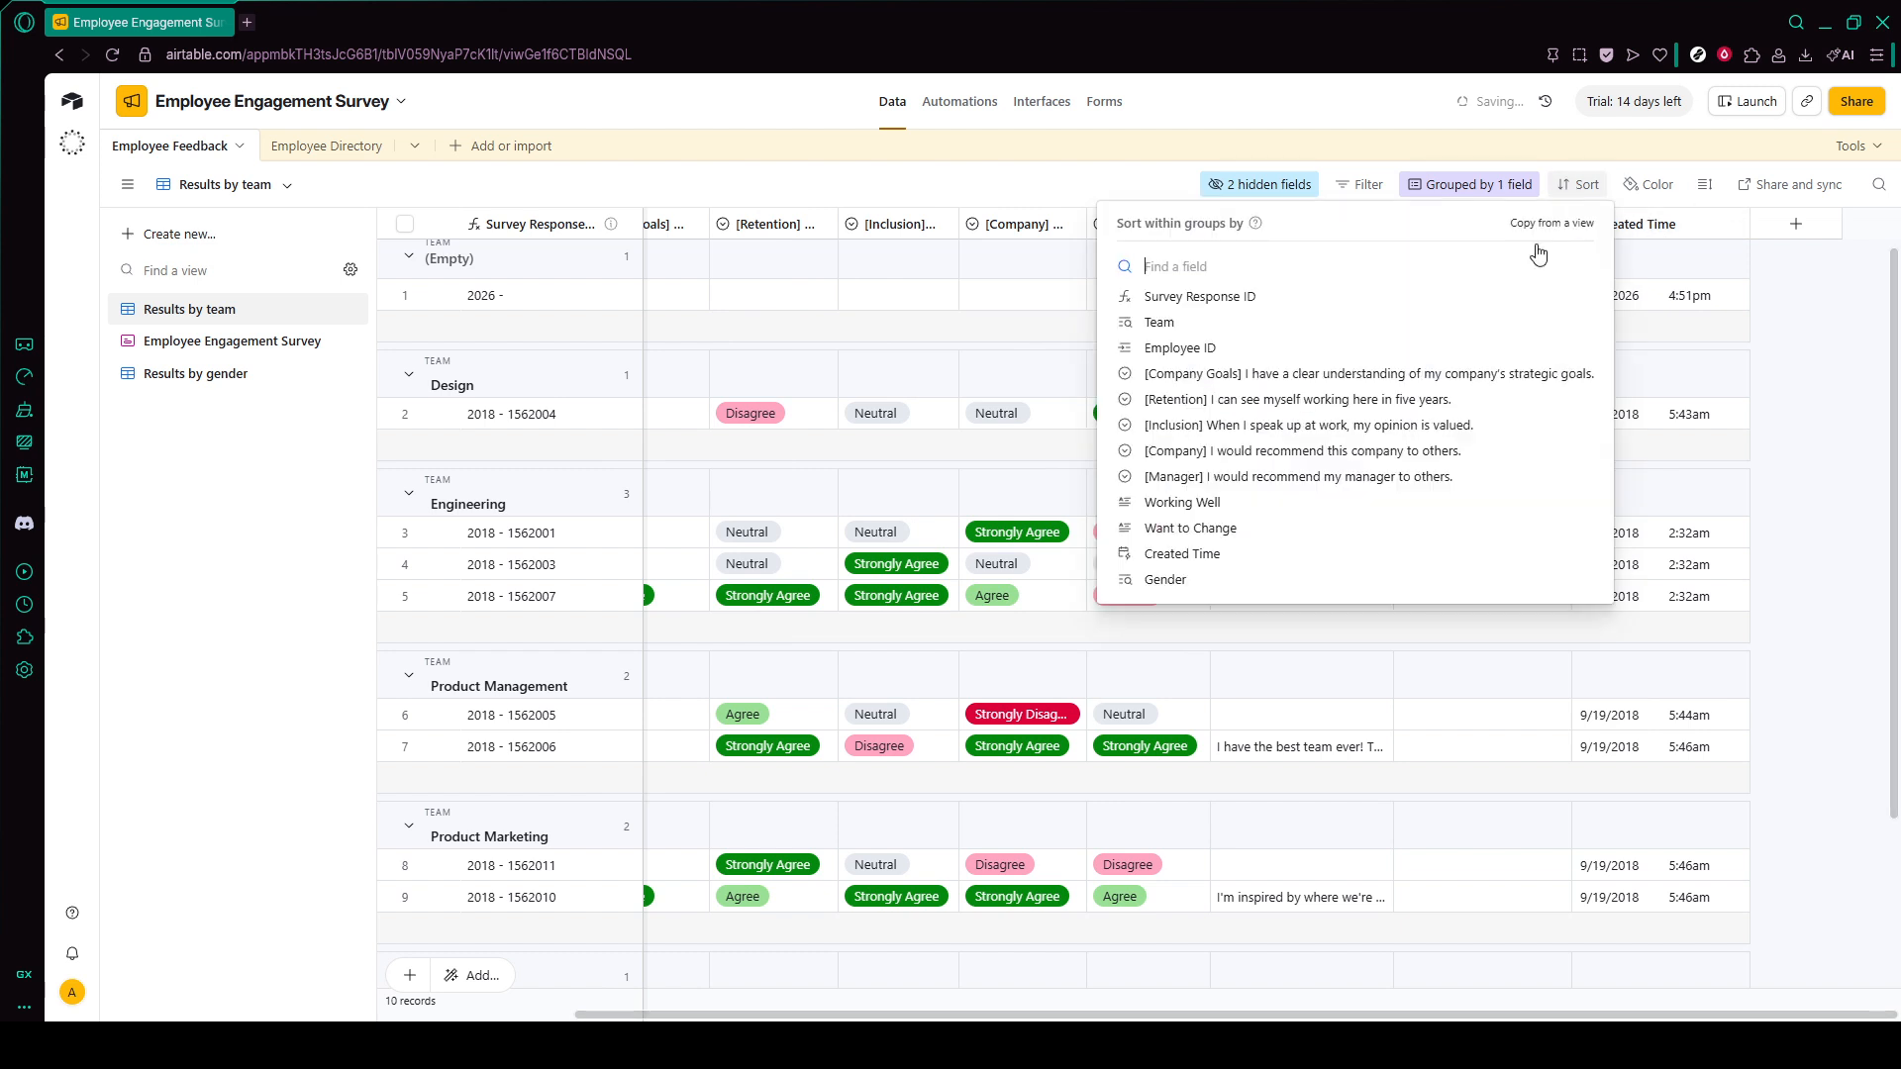
left_click(1142, 190)
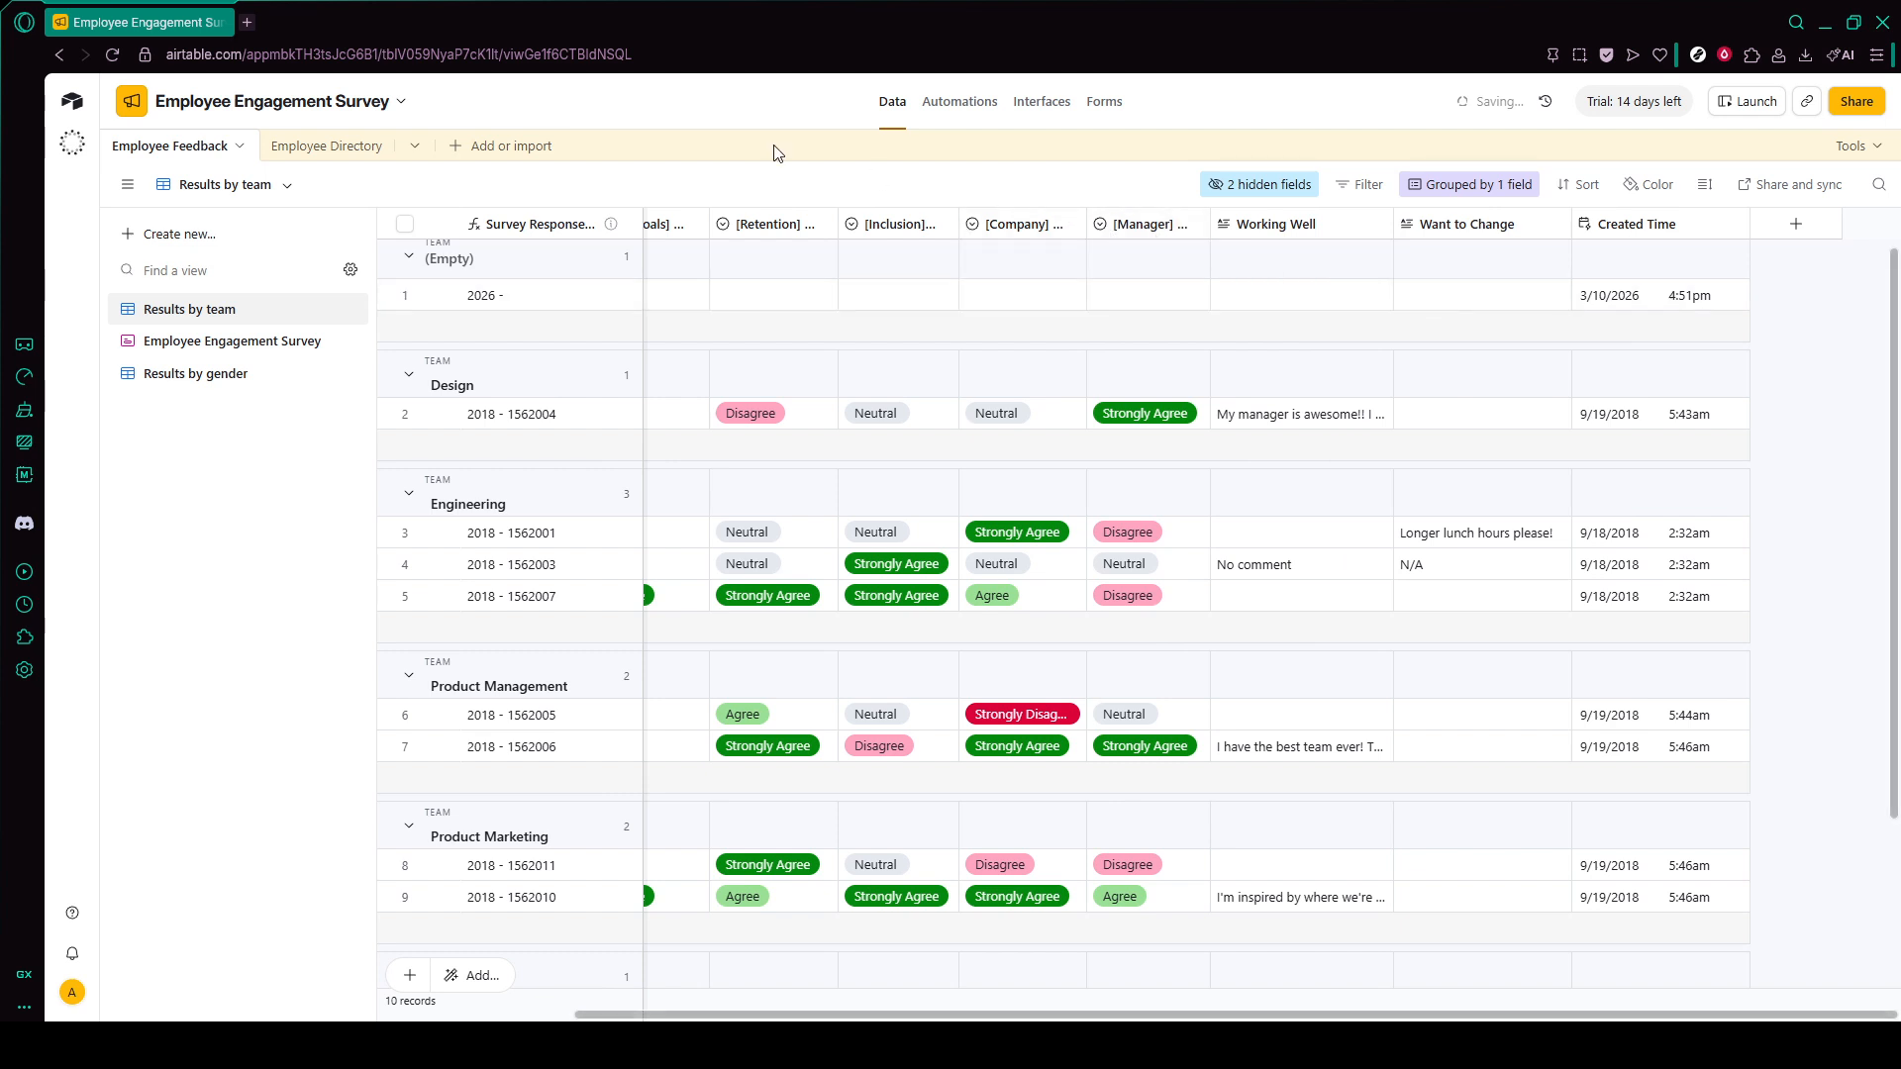
- Inspect the formula and description of the Survey Response ID field without changing them
left_click(555, 227)
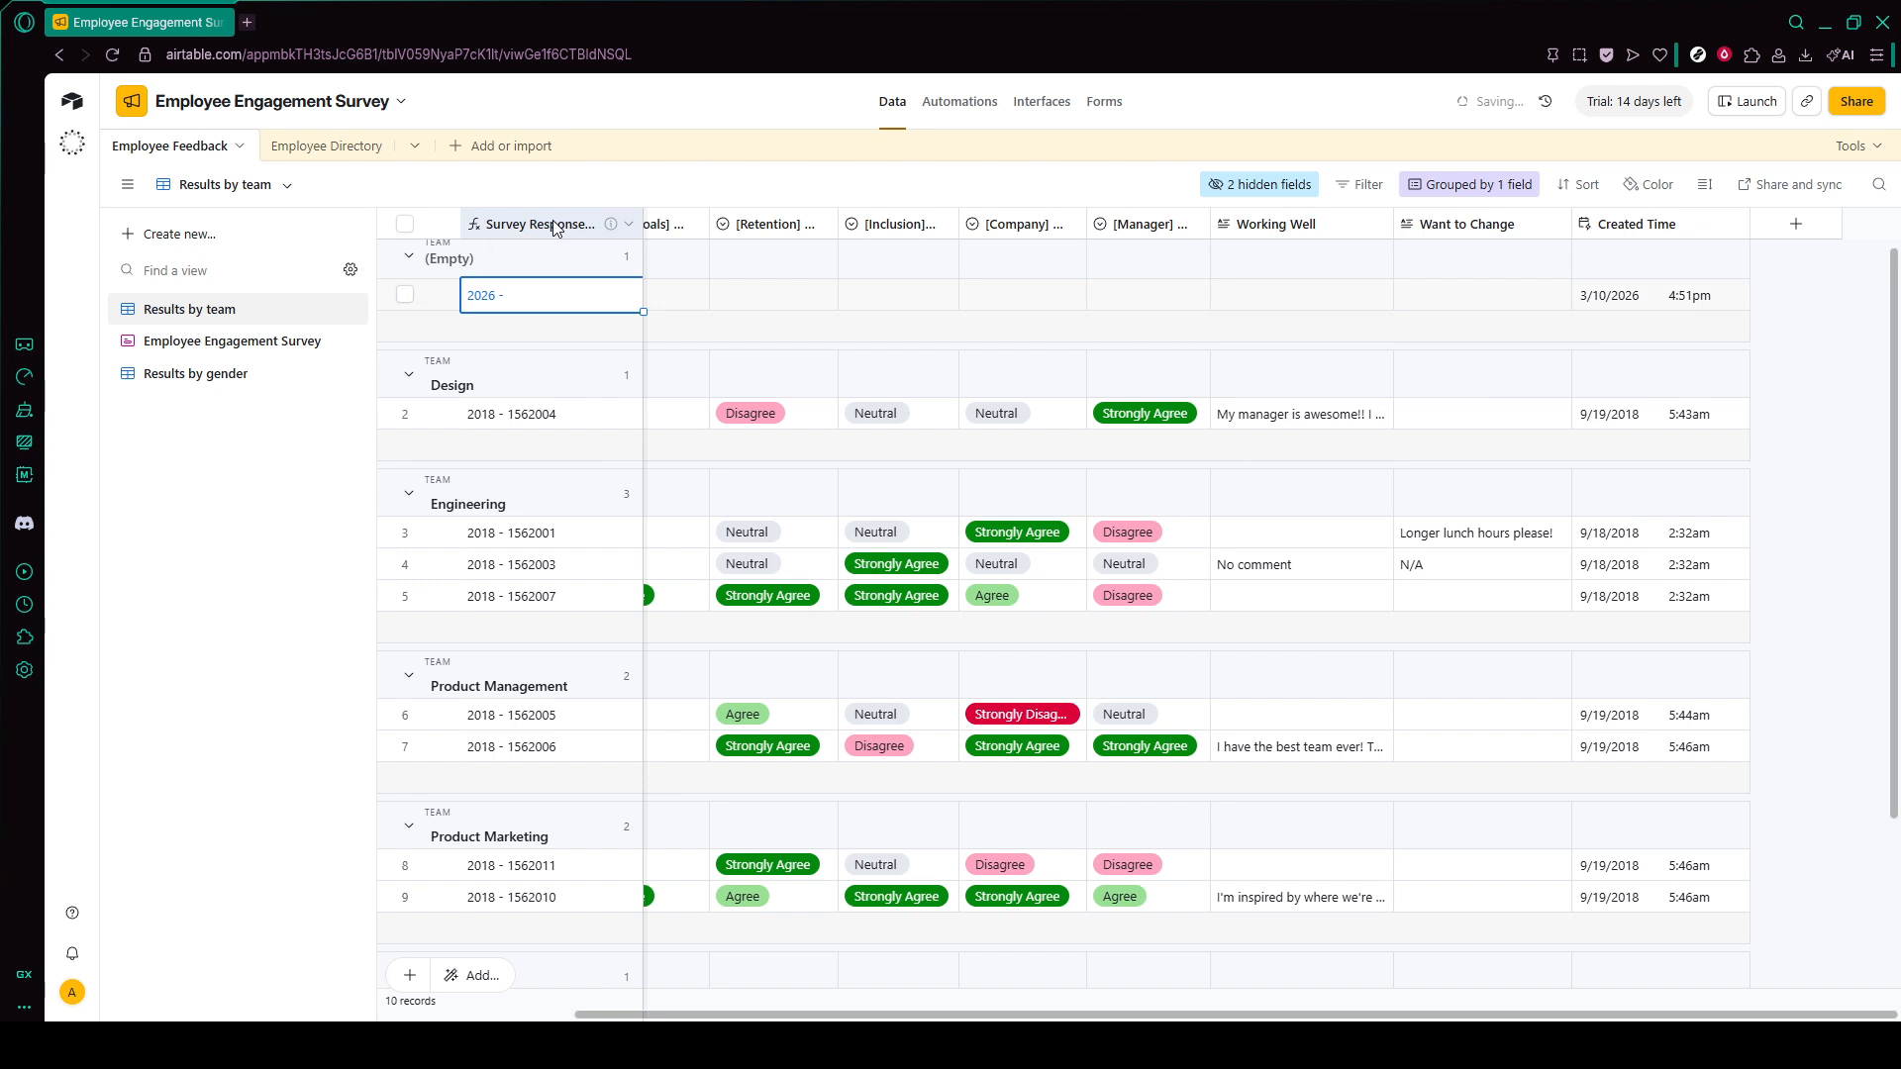
left_click(627, 225)
left_click(608, 282)
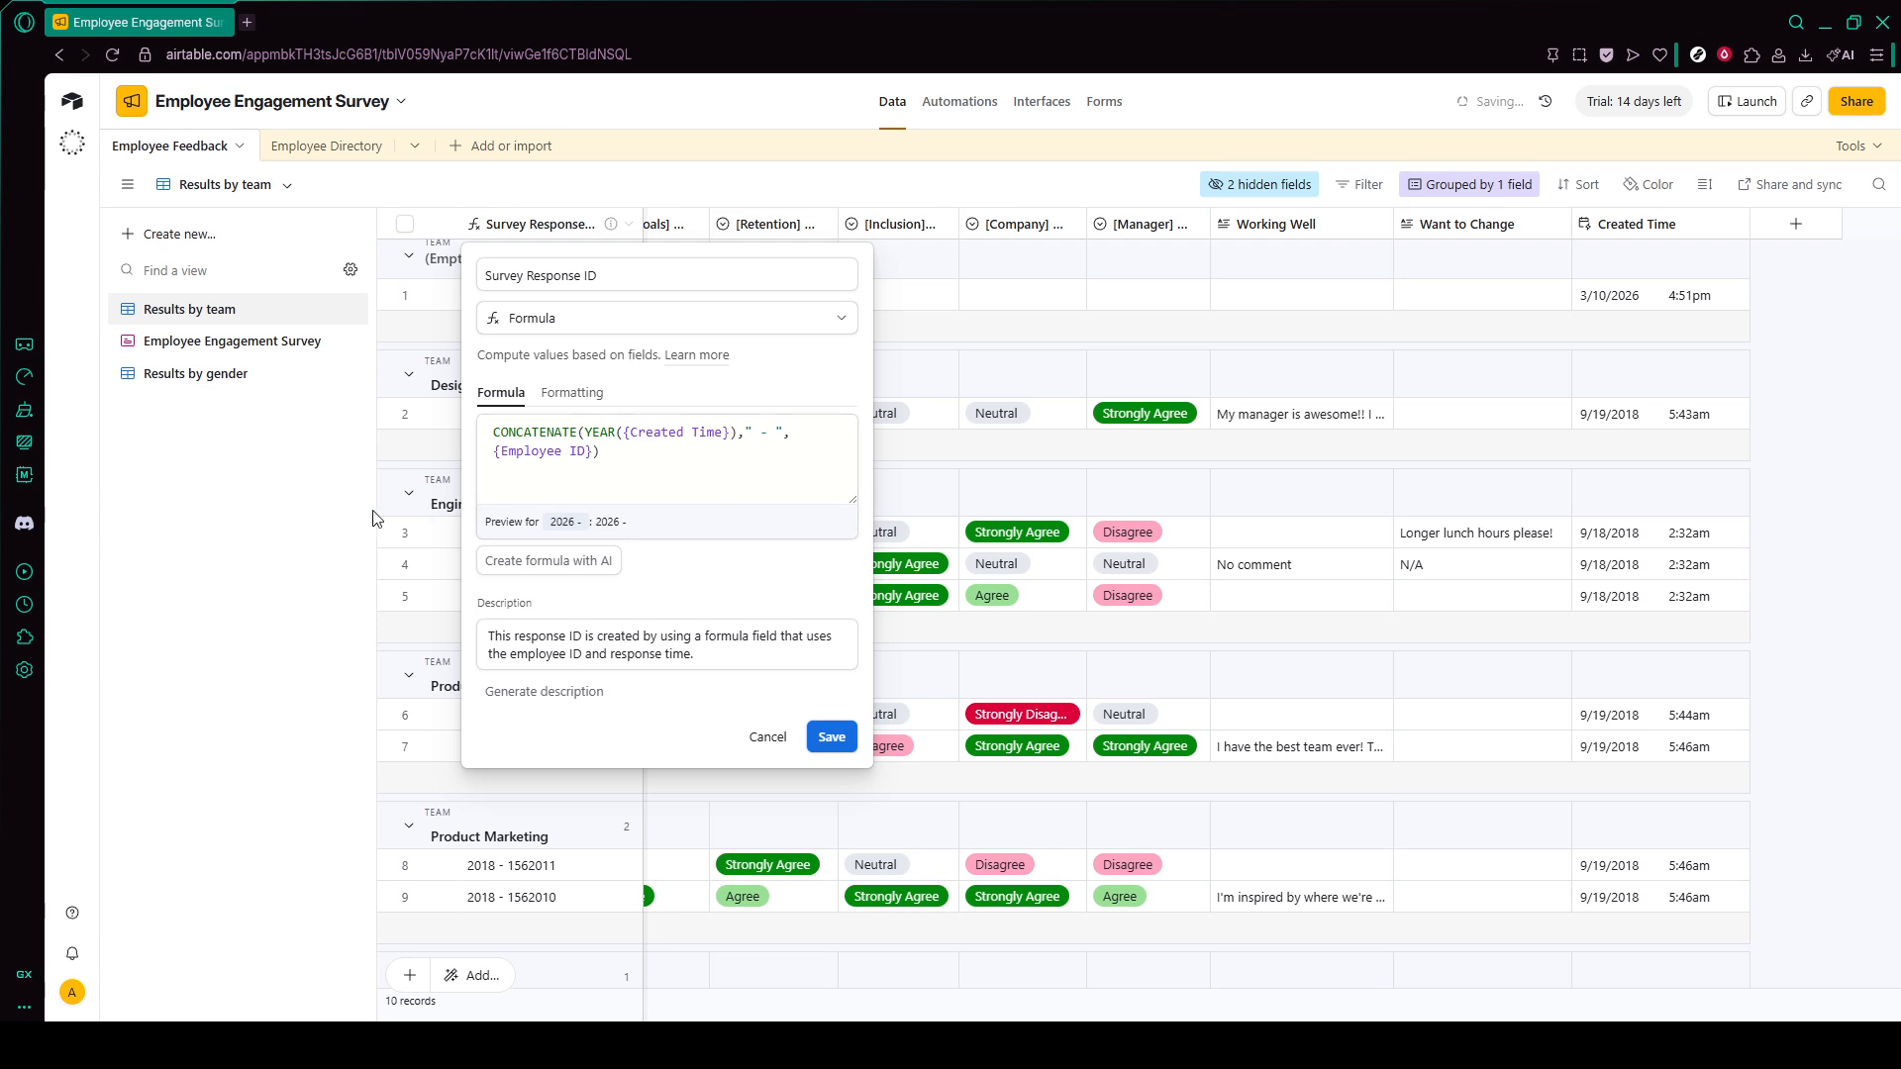
left_click(293, 522)
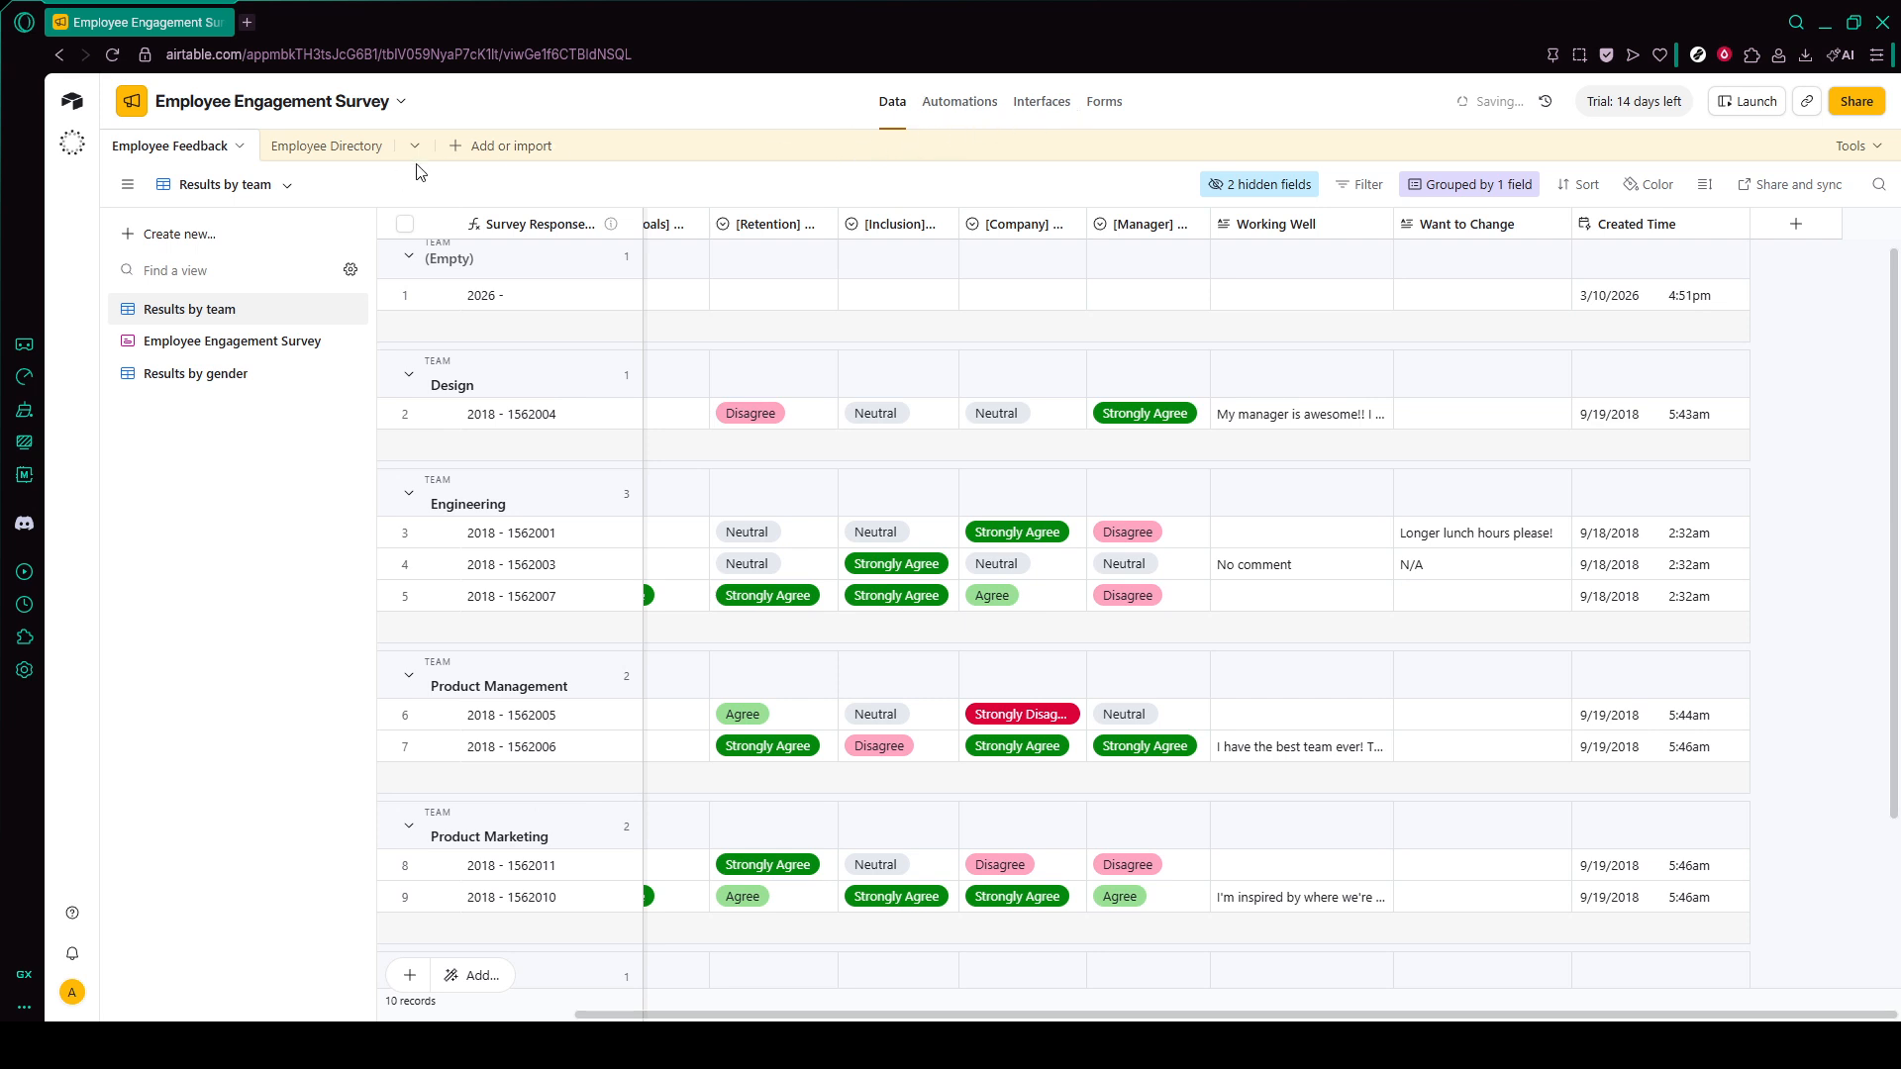
- Examine the options for building an interface manually, and return to the base's data without creating one
left_click(1050, 101)
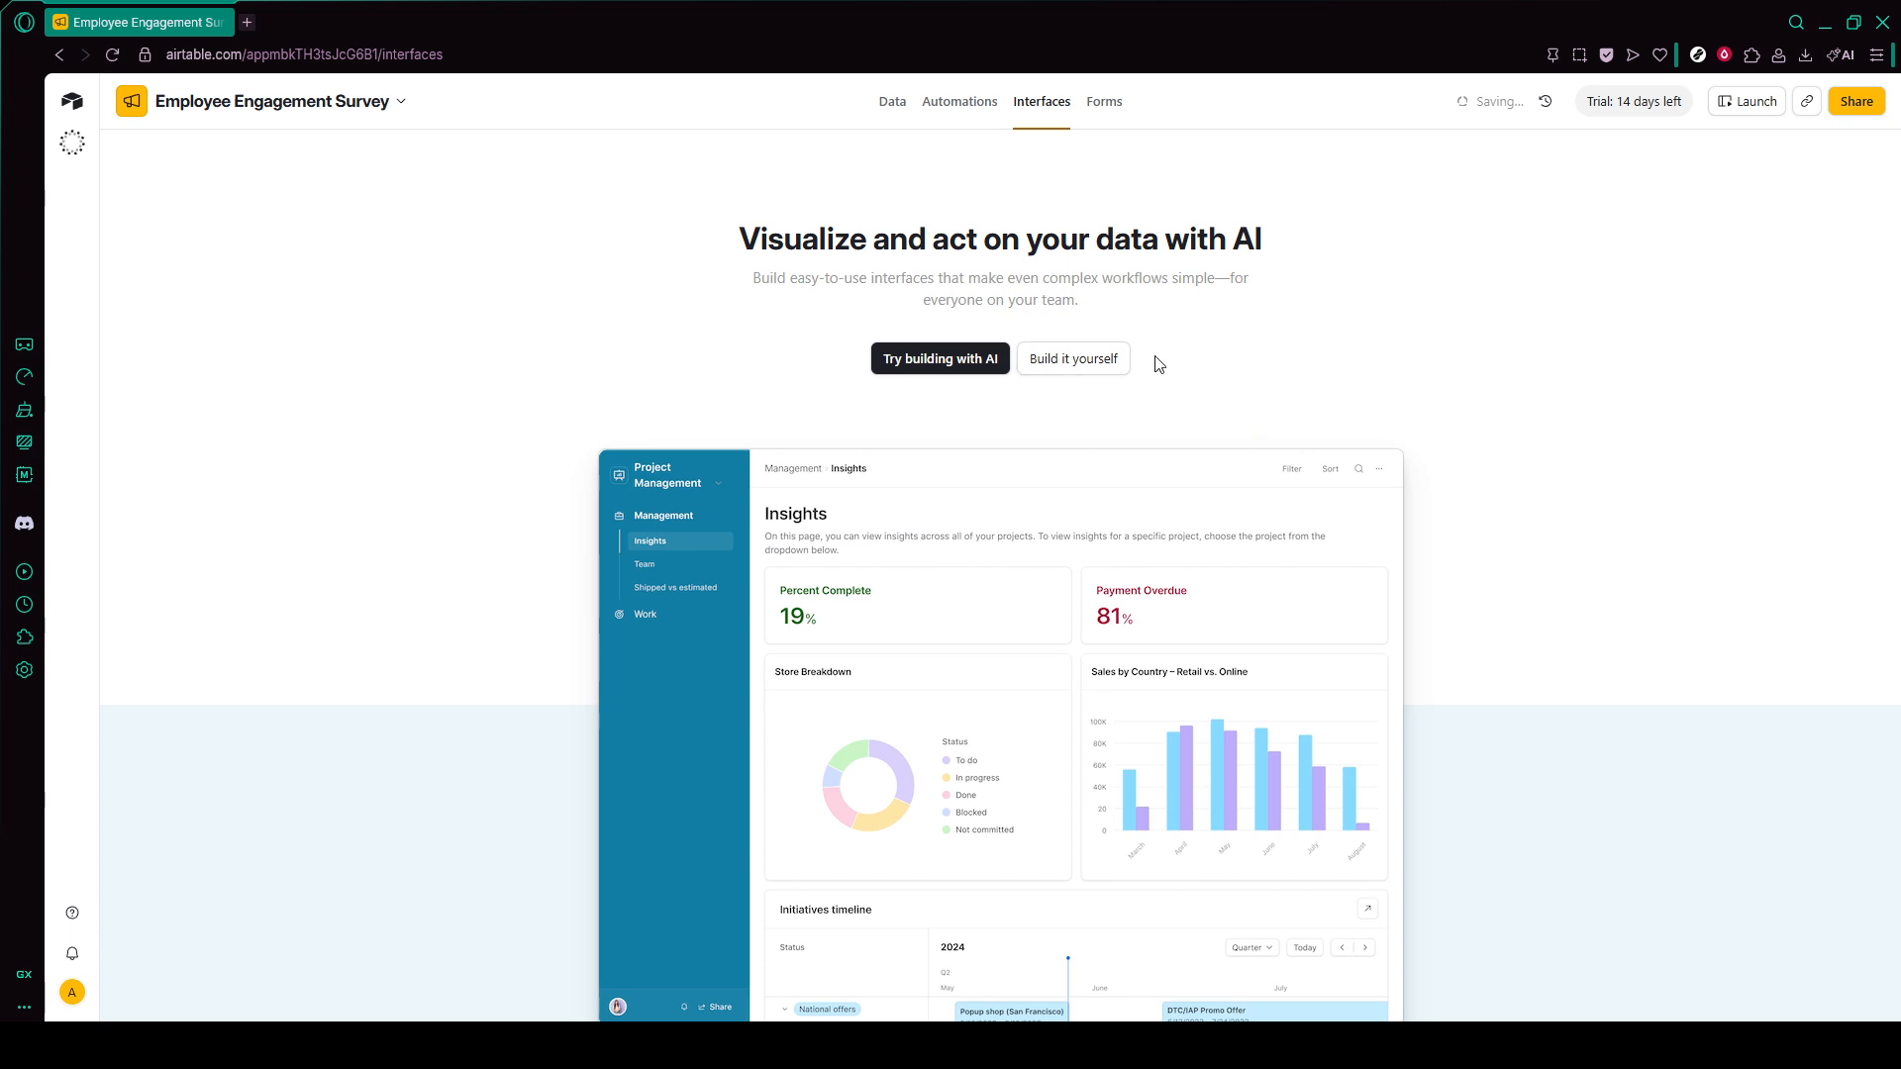
left_click(1097, 361)
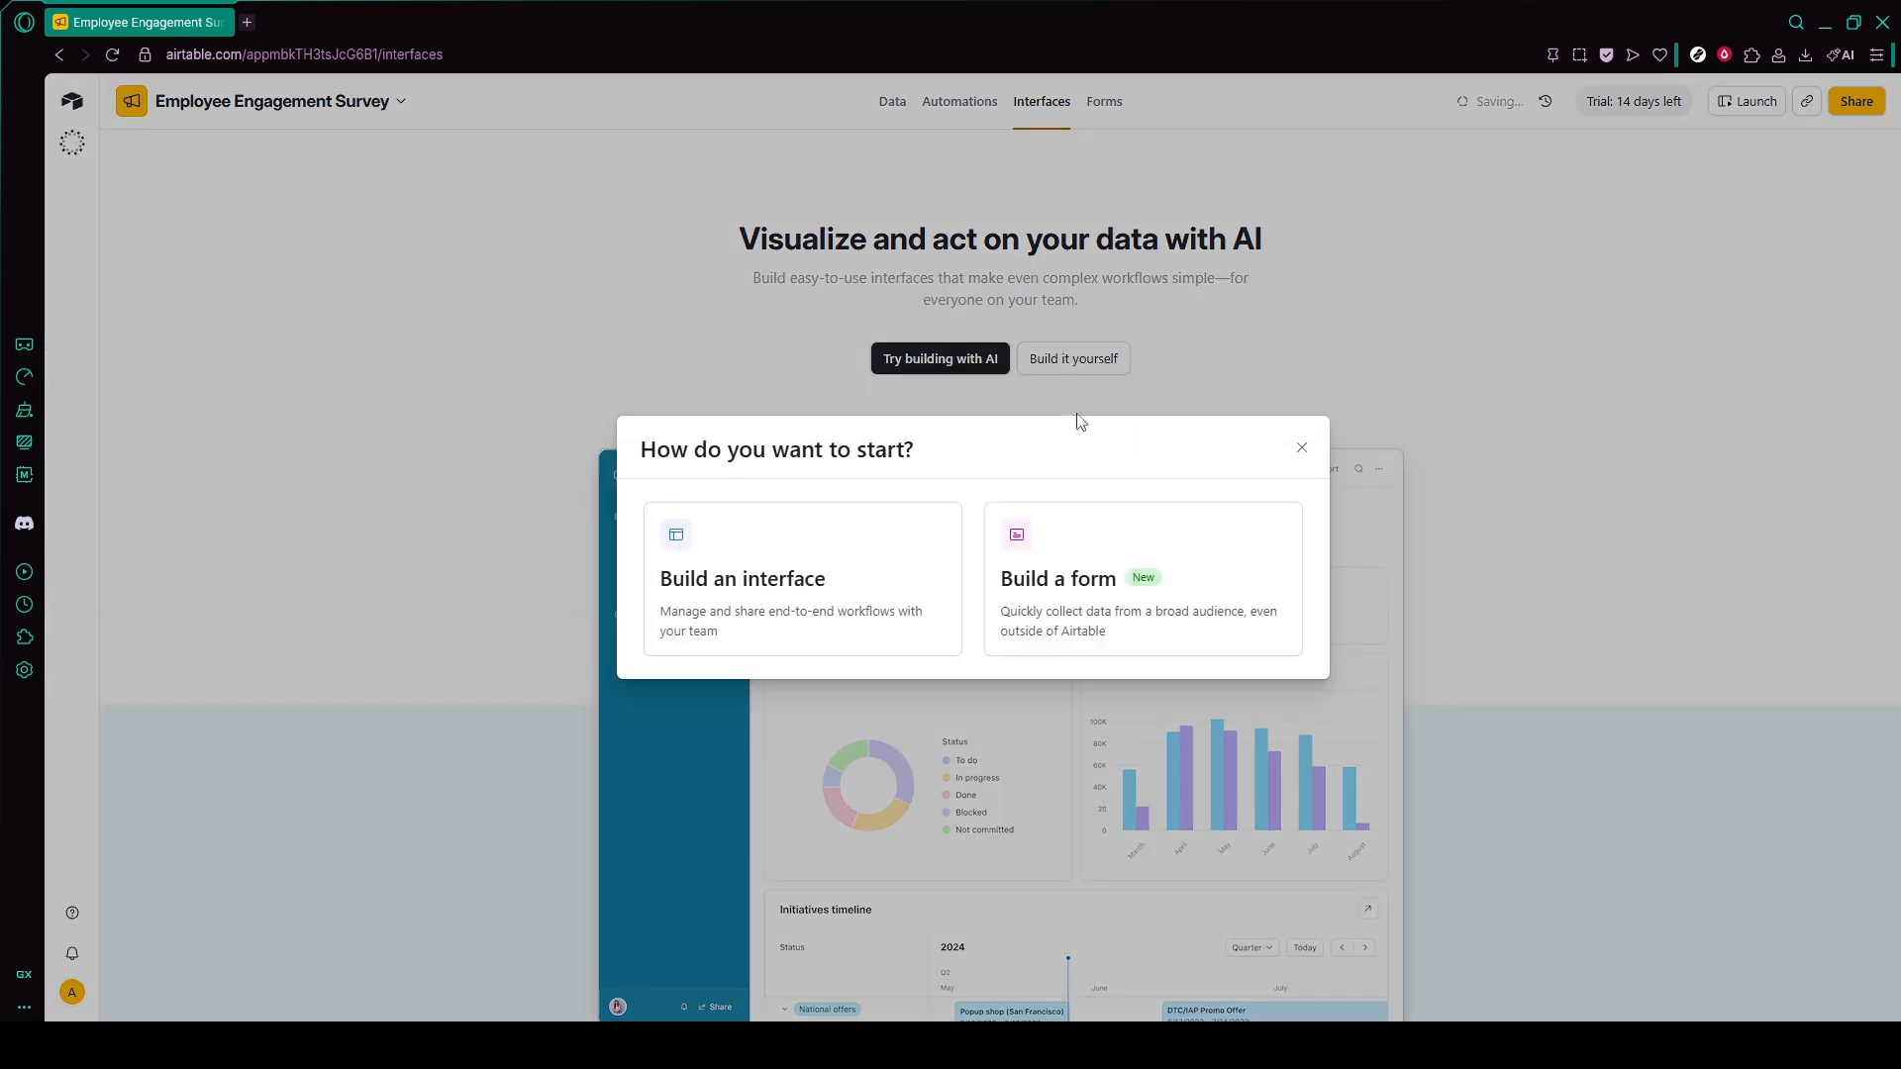
left_click(864, 571)
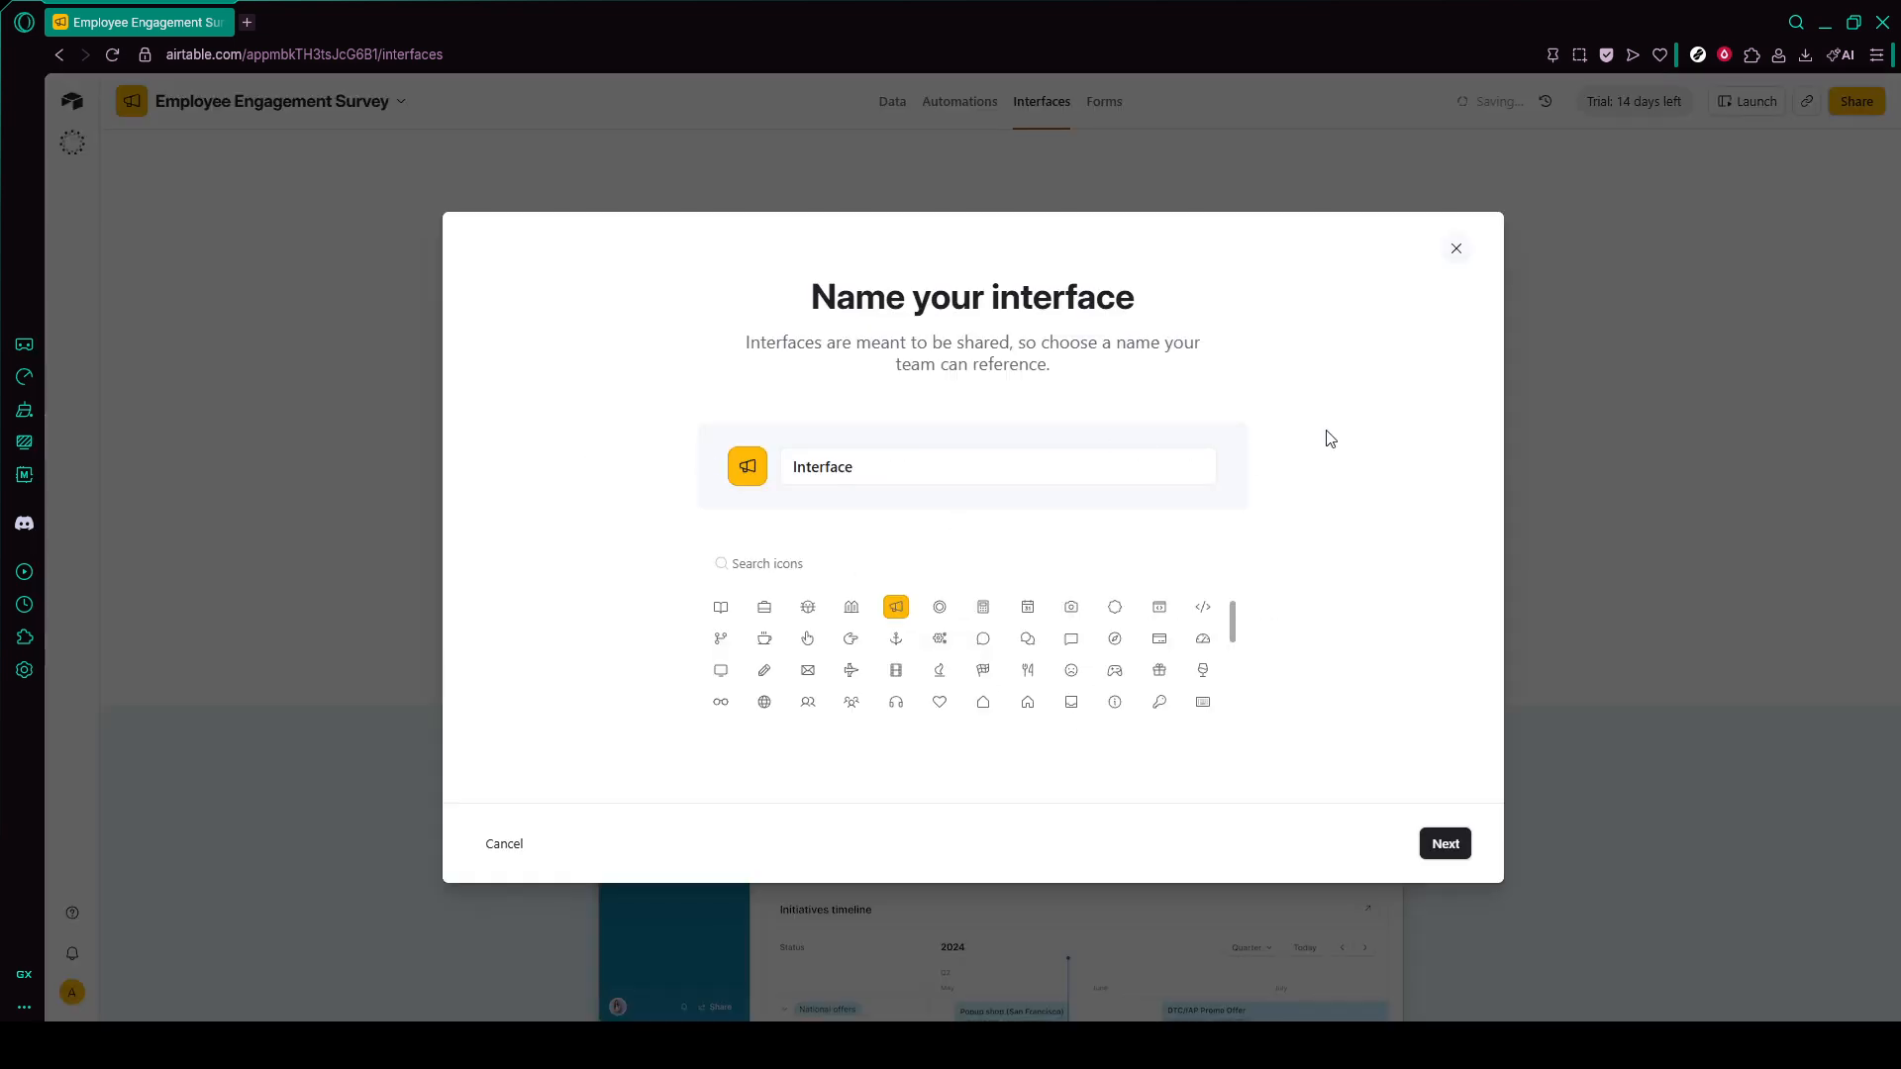
left_click(1457, 253)
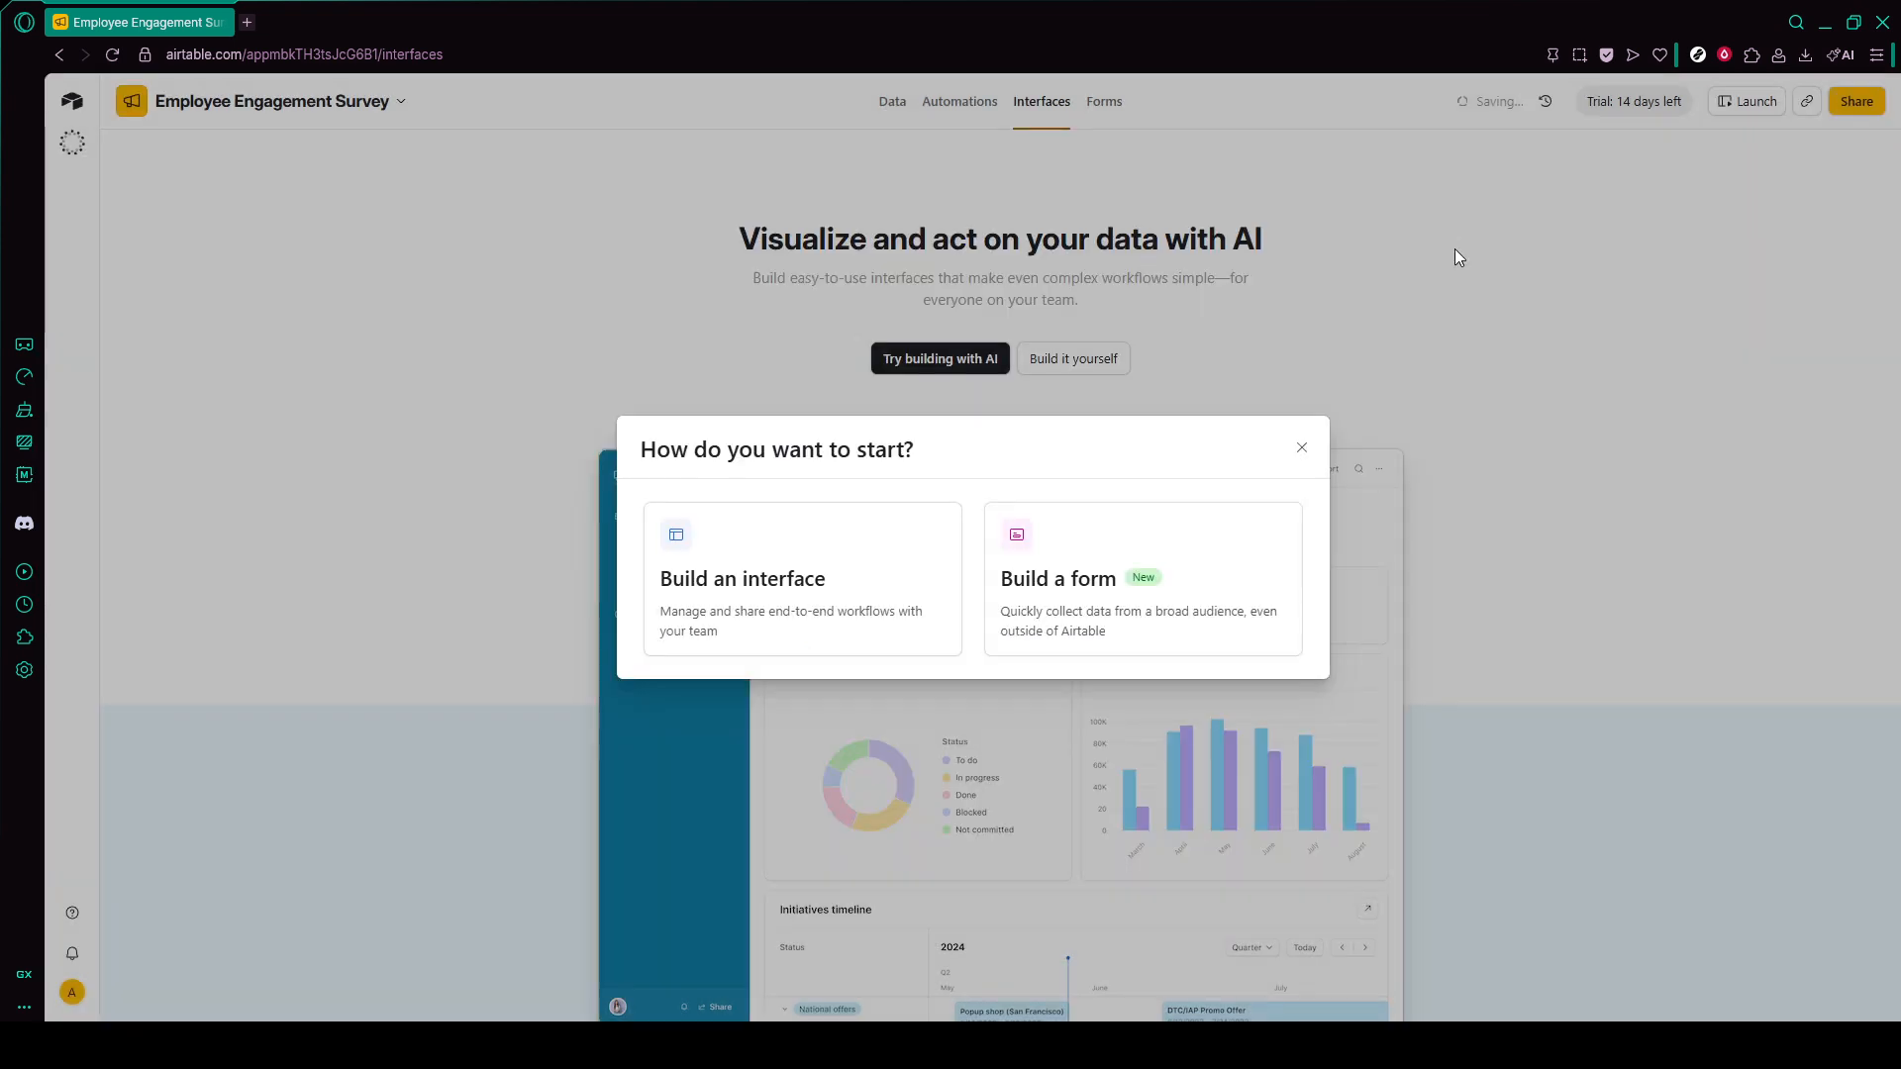
left_click(1302, 448)
left_click(893, 117)
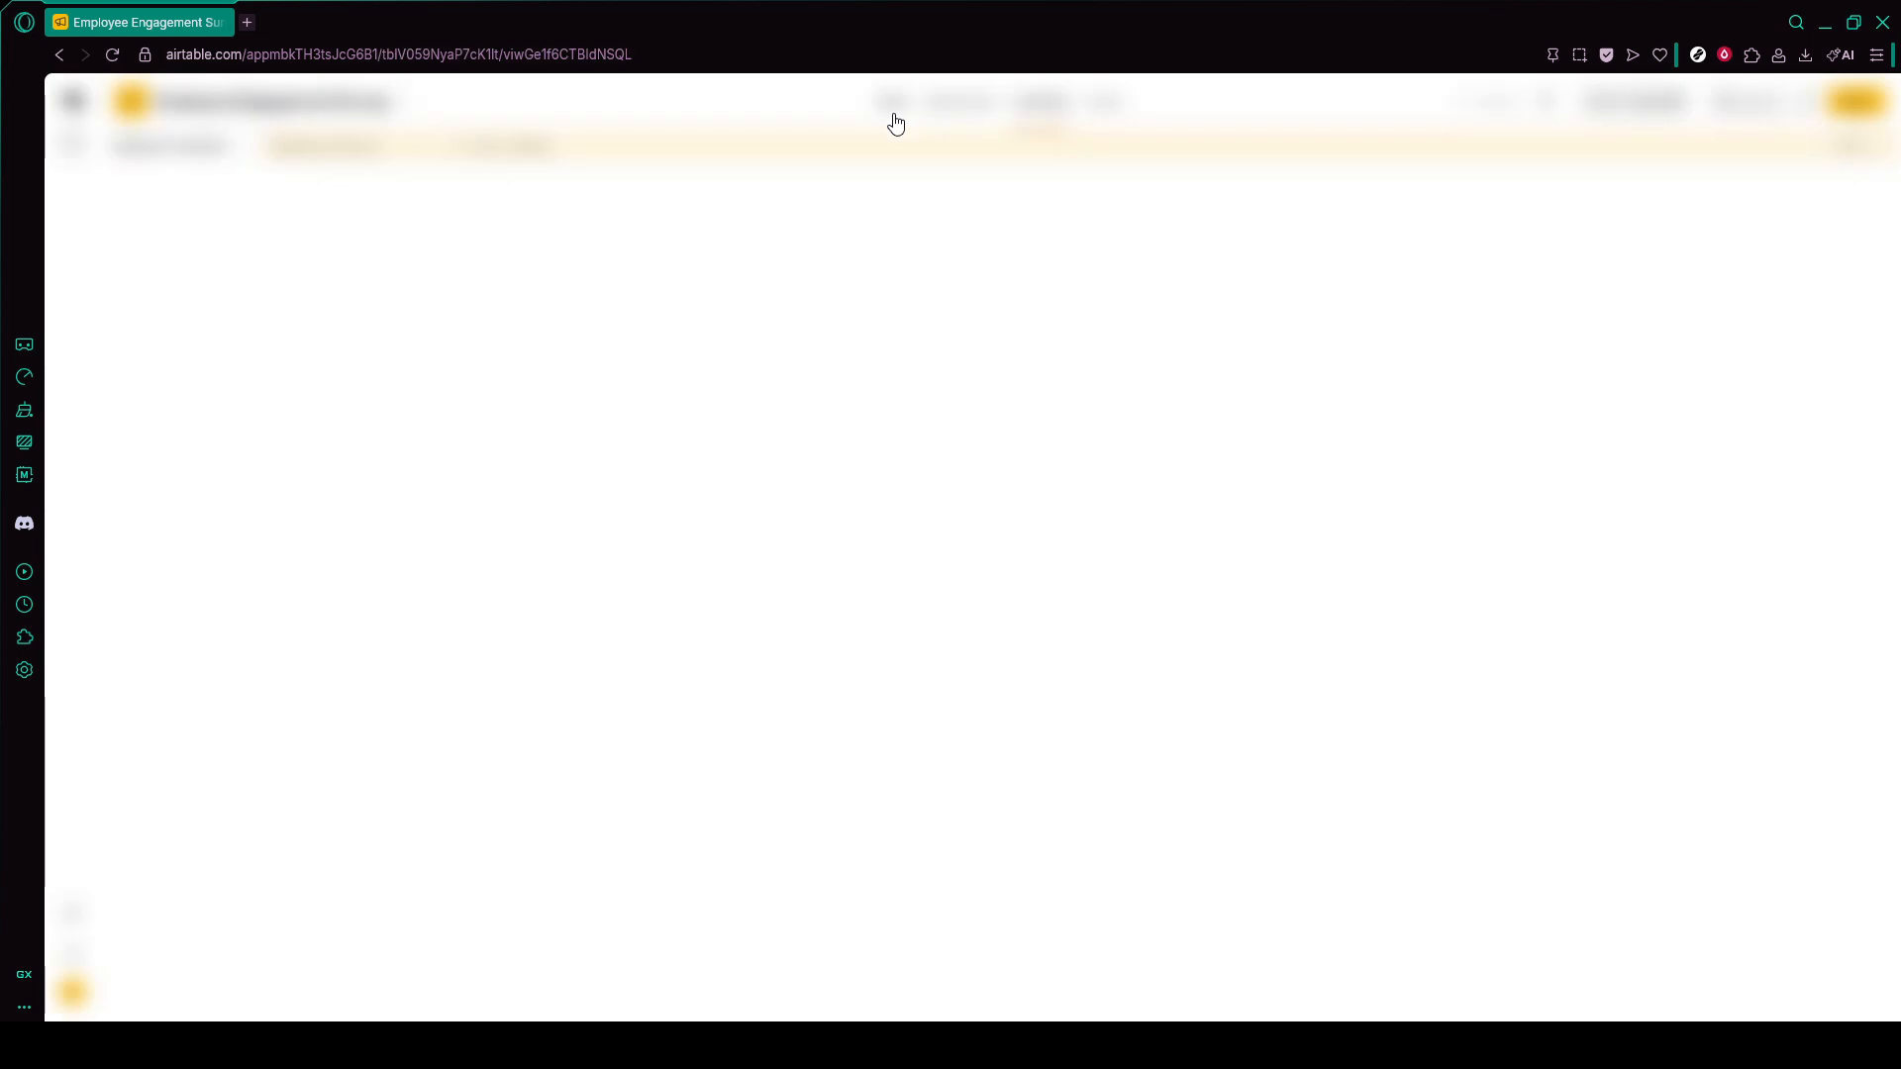